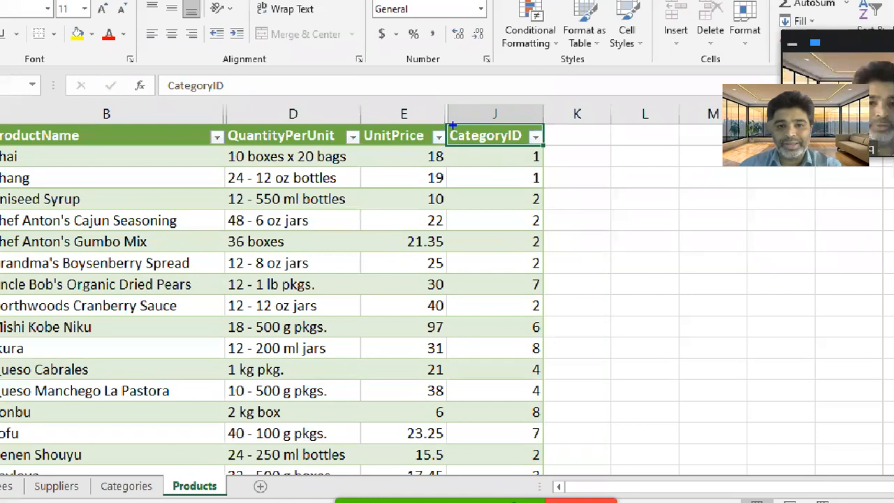
- Examine the CategoryID column on the Products sheet and the category records on the Categories sheet
{"action": "mouse_move", "coordinate": [446, 117]}
{"action": "left_mouse_down"}
{"action": "mouse_move", "coordinate": [545, 139]}
{"action": "mouse_move", "coordinate": [551, 150]}
{"action": "left_mouse_up"}
{"action": "key", "text": "e"}
{"action": "left_click_drag", "start_coordinate": [499, 158], "coordinate": [511, 158]}
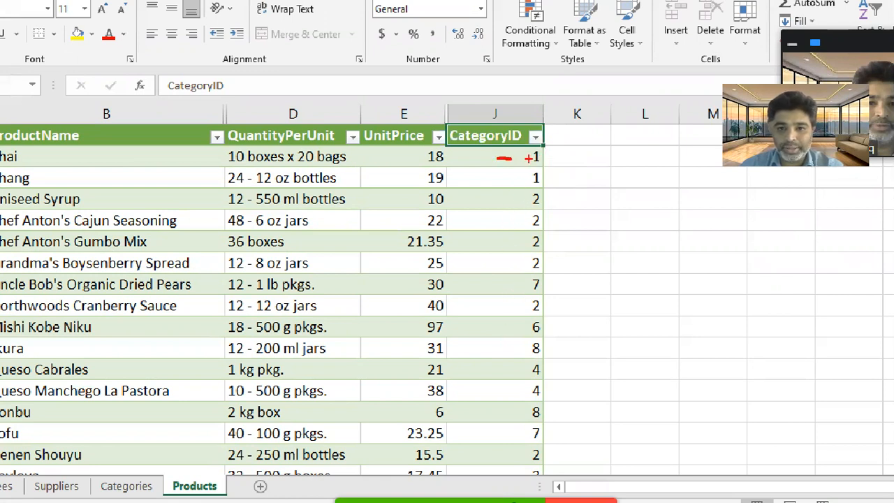
{"action": "mouse_move", "coordinate": [511, 147]}
{"action": "left_mouse_down"}
{"action": "mouse_move", "coordinate": [557, 185]}
{"action": "mouse_move", "coordinate": [523, 201]}
{"action": "mouse_move", "coordinate": [553, 271]}
{"action": "left_mouse_up"}
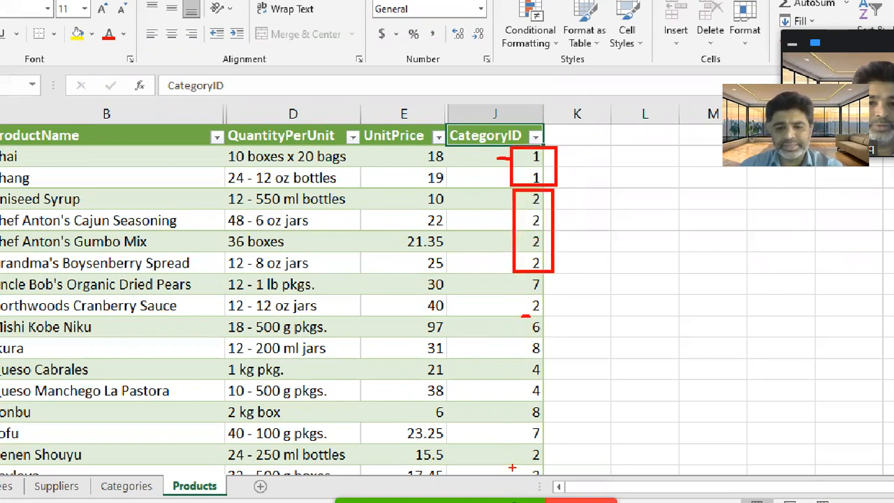
{"action": "key", "text": "Escape"}
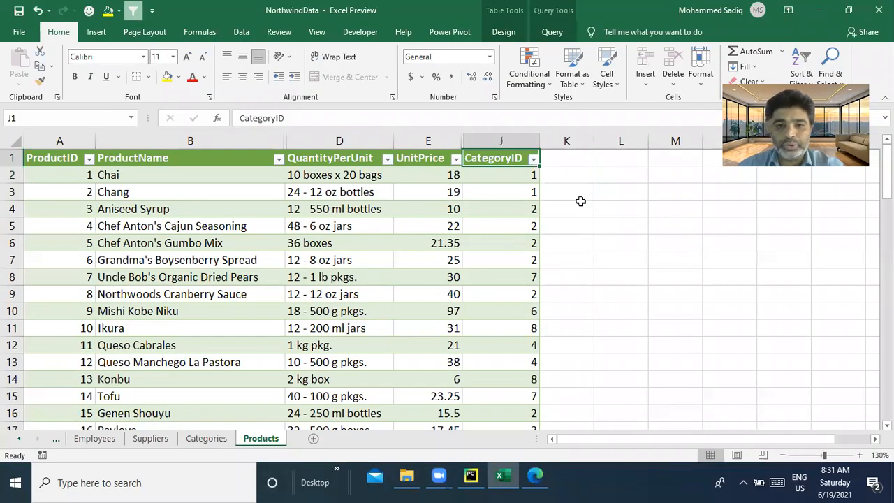
{"action": "left_click", "coordinate": [554, 159]}
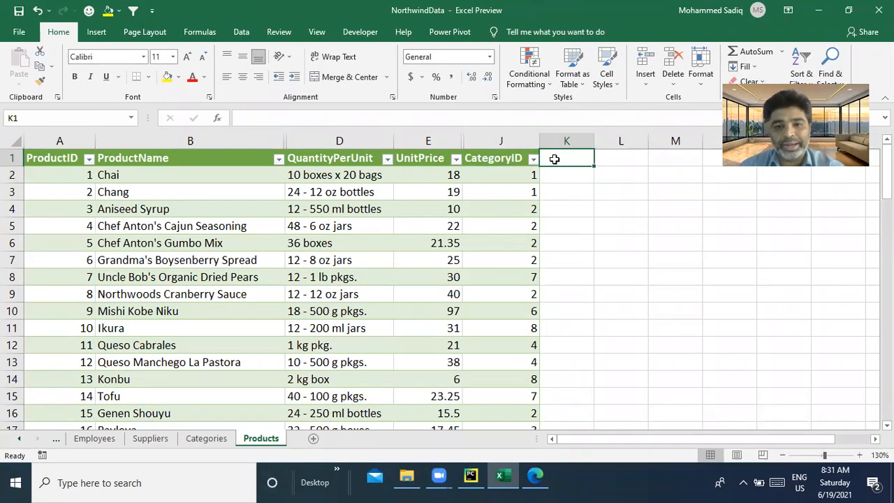
{"action": "left_click", "coordinate": [625, 155]}
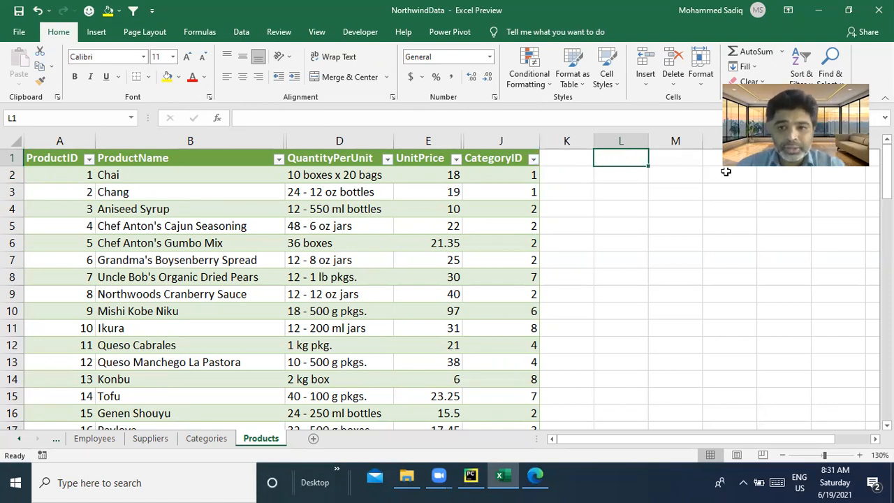
{"action": "left_click", "coordinate": [207, 438]}
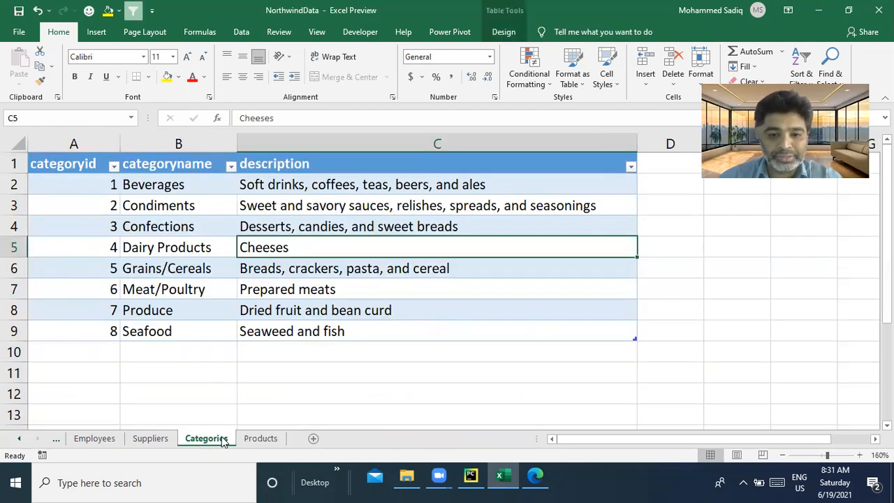
{"action": "left_click", "coordinate": [536, 6]}
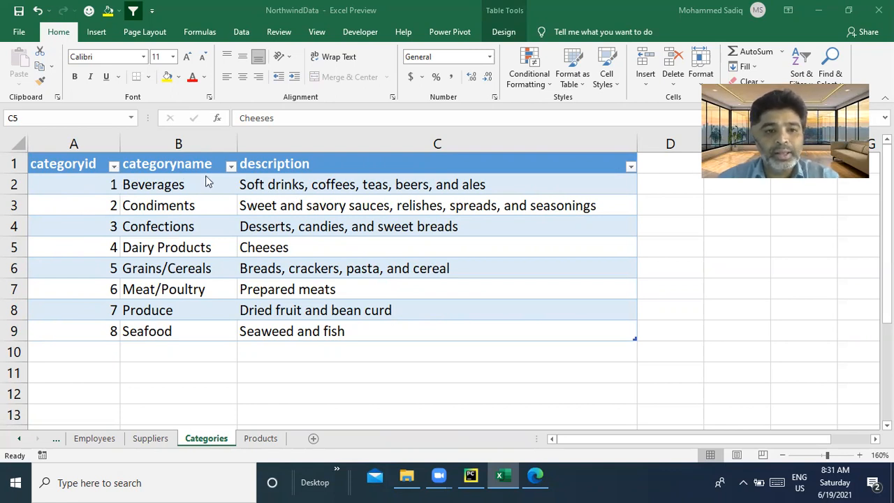
{"action": "left_click", "coordinate": [260, 439]}
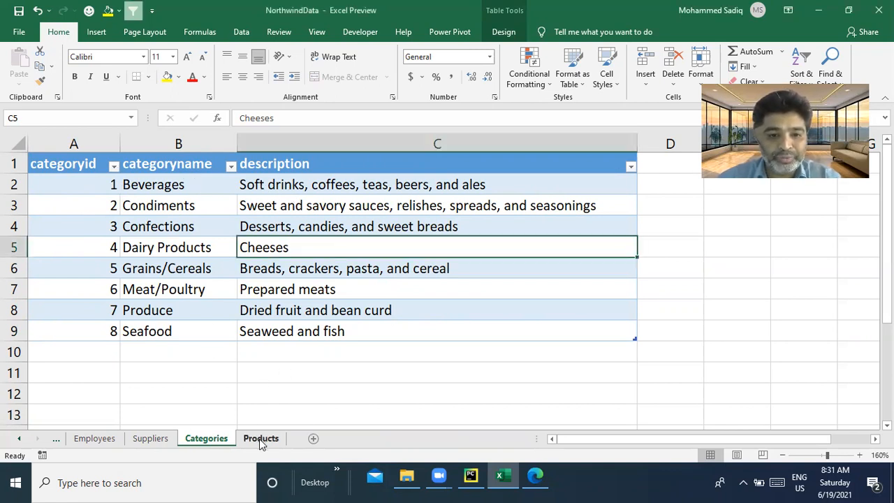
{"action": "left_click", "coordinate": [259, 439]}
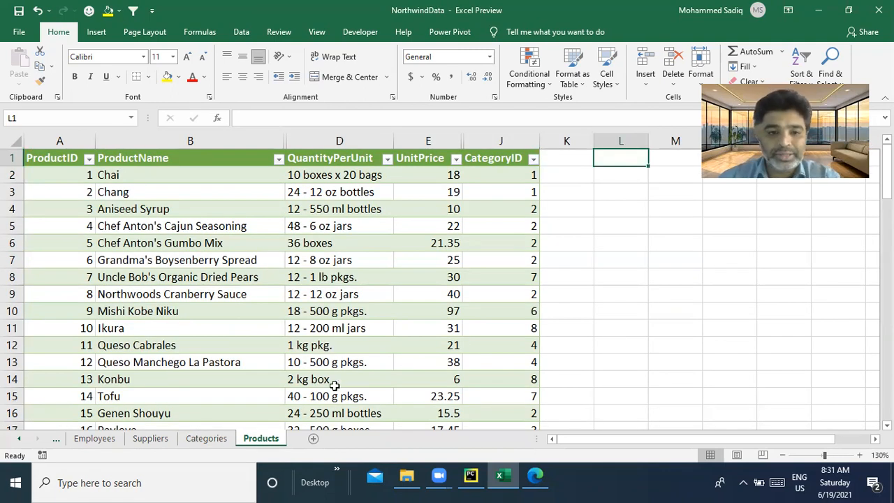
- Copy the categoryname and description headers from the Categories sheet to K1 on the Products sheet and autofit both new columns
{"action": "left_click", "coordinate": [228, 436]}
{"action": "left_click_drag", "start_coordinate": [175, 166], "coordinate": [299, 160]}
{"action": "key", "text": "ctrl+c"}
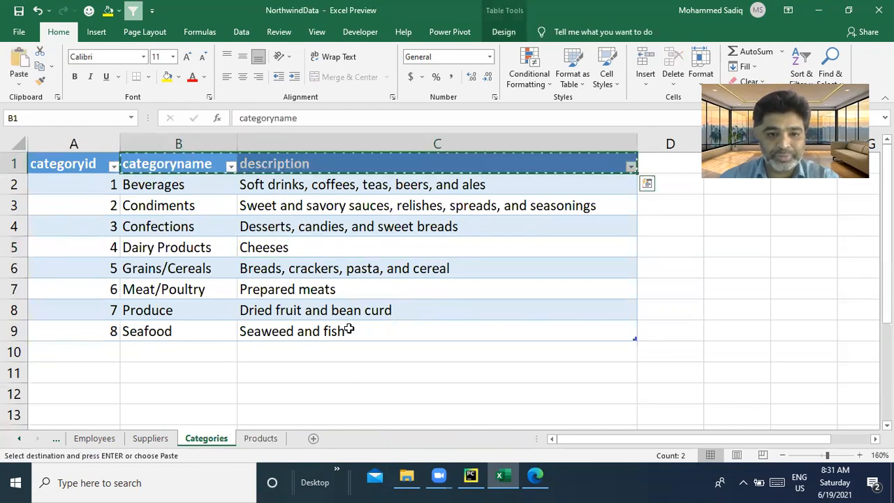
{"action": "left_click", "coordinate": [261, 438]}
{"action": "left_click", "coordinate": [543, 162]}
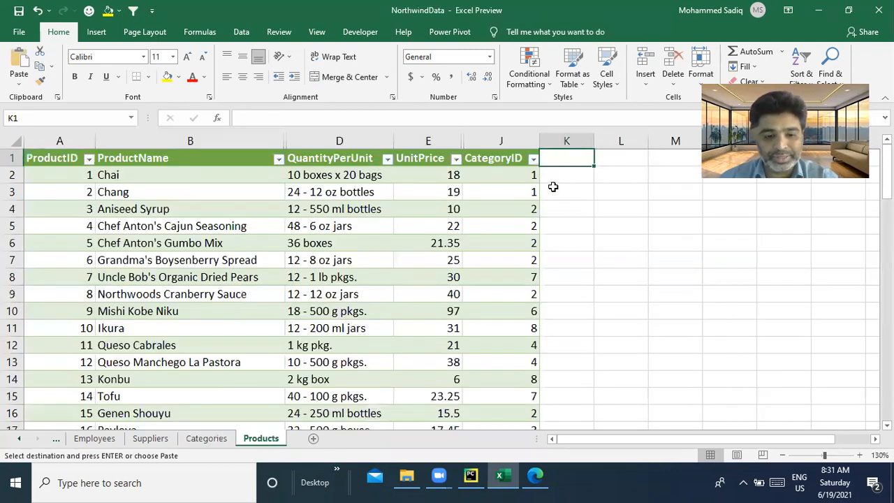
{"action": "key", "text": "ctrl+v"}
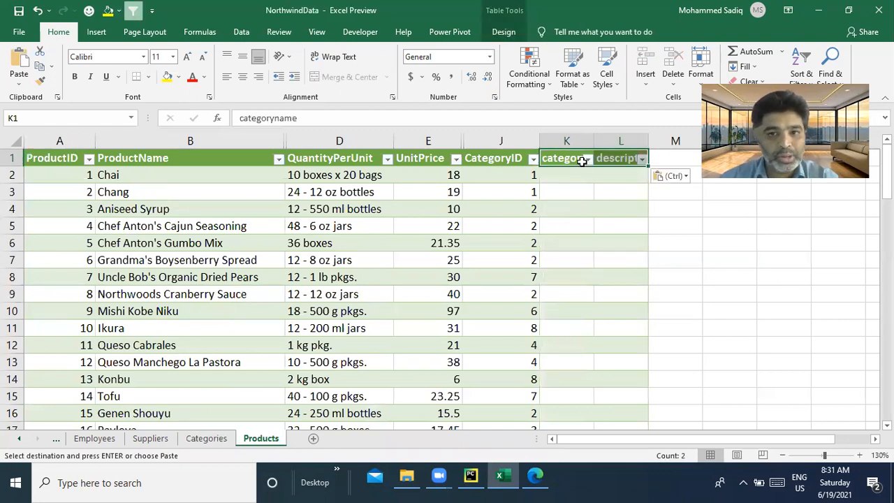
{"action": "double_click", "coordinate": [593, 141]}
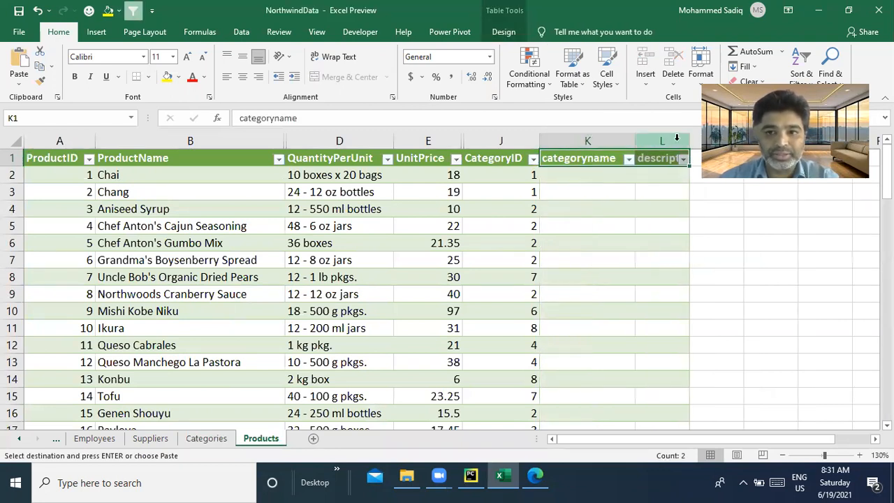
{"action": "double_click", "coordinate": [689, 140]}
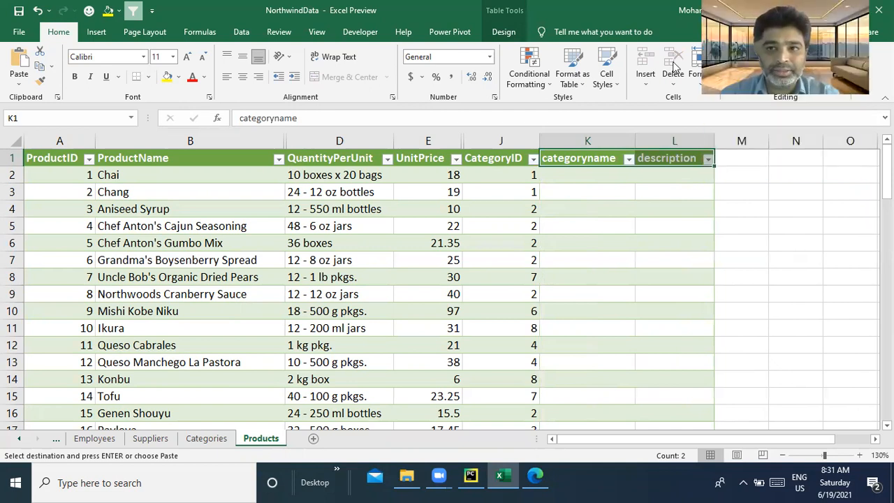
- Look up the first product's category ID on the Categories sheet, checking its category name and description, and return to Products
{"action": "left_click", "coordinate": [574, 176]}
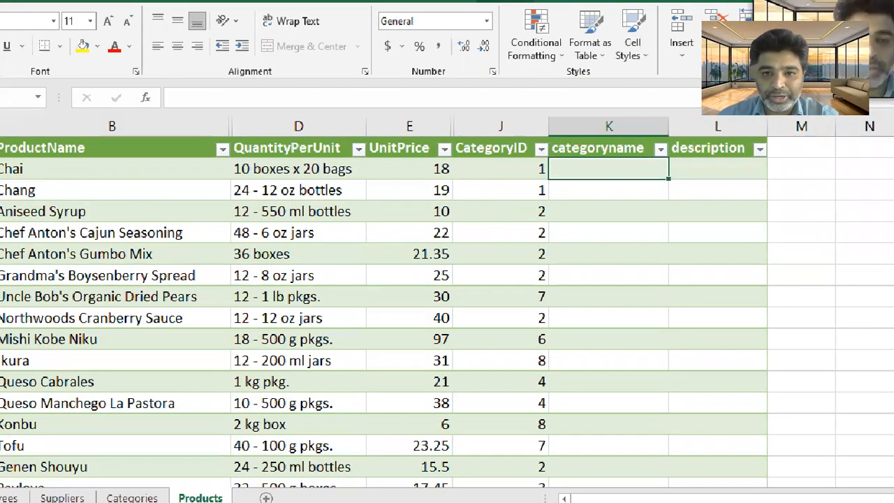
{"action": "left_click_drag", "start_coordinate": [519, 160], "coordinate": [555, 177]}
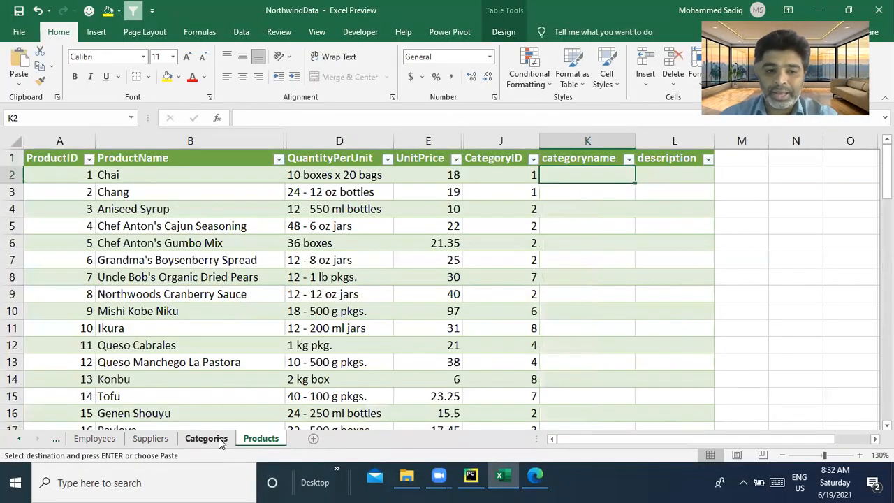
{"action": "left_click", "coordinate": [132, 497]}
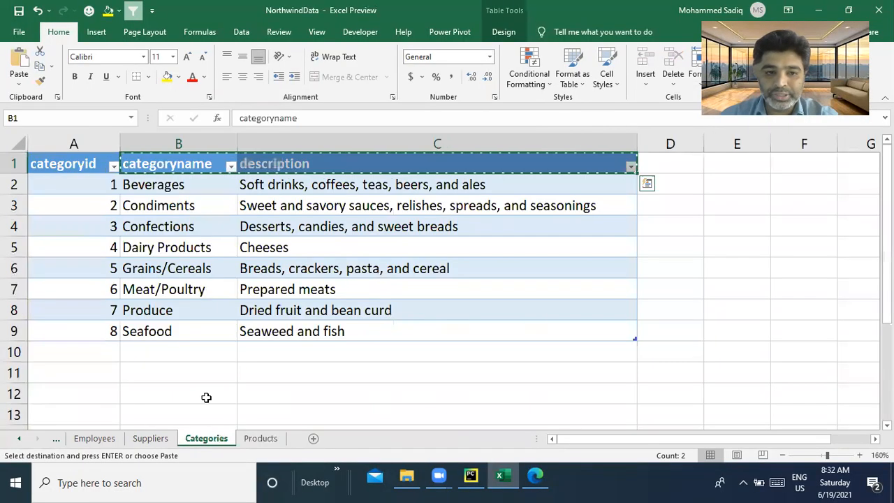
{"action": "left_click", "coordinate": [77, 184]}
{"action": "key", "text": "Escape"}
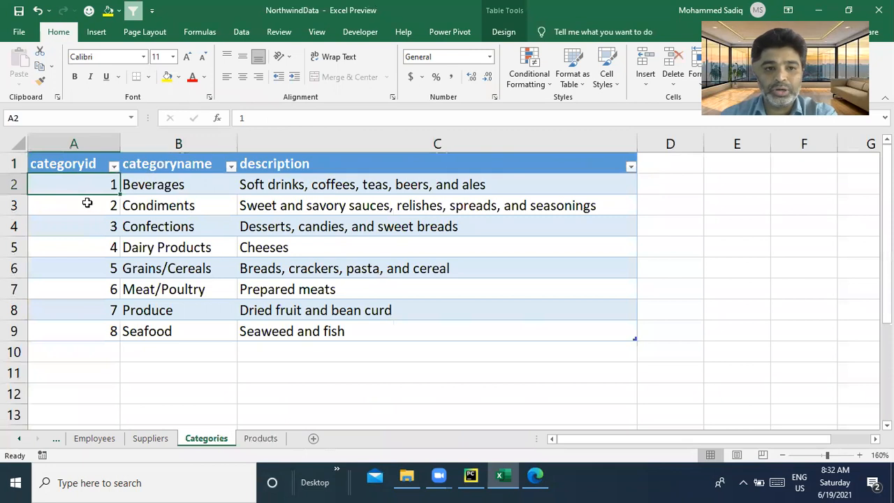
{"action": "left_click", "coordinate": [166, 187]}
{"action": "left_click", "coordinate": [258, 436]}
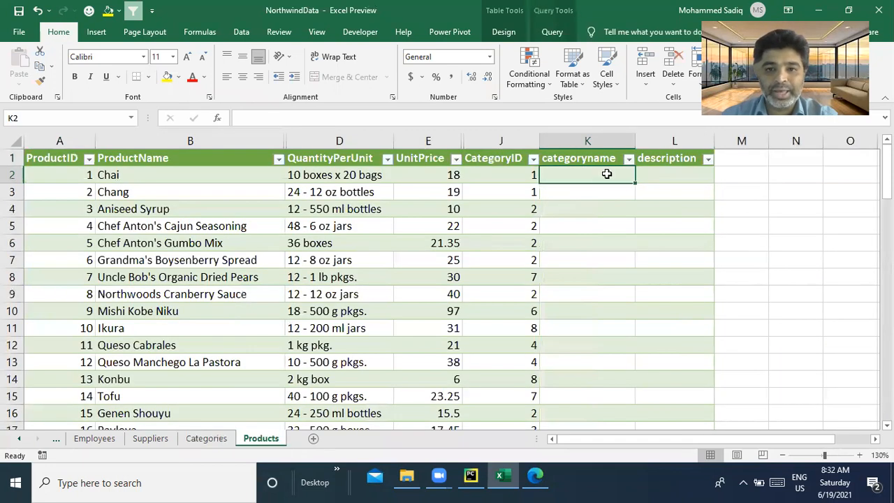
{"action": "left_click", "coordinate": [222, 436]}
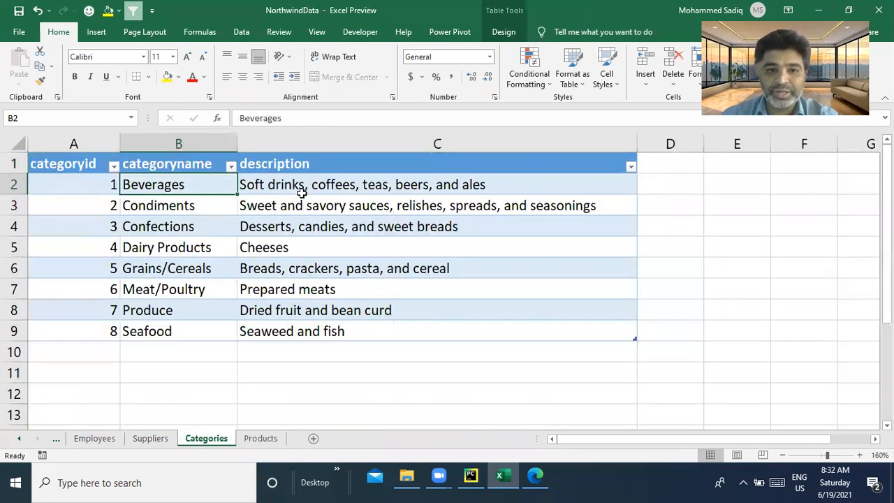
{"action": "left_click", "coordinate": [299, 187]}
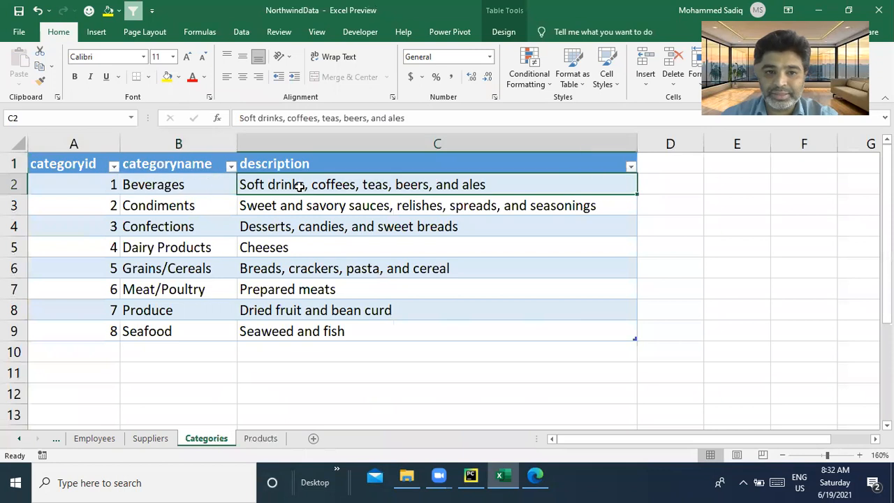
{"action": "left_click", "coordinate": [258, 437]}
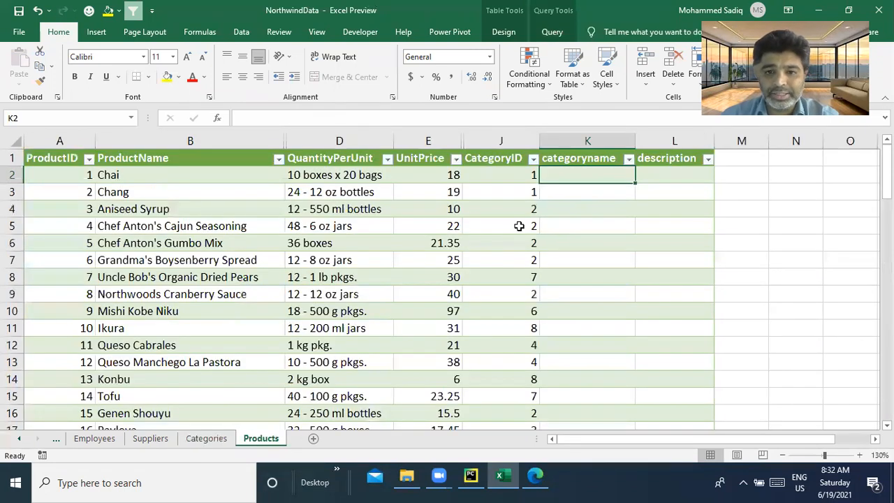
- Compare the category ID of Uncle Bob's Organic Dried Pears with its matching category name and description on the Categories sheet
{"action": "left_click", "coordinate": [528, 278]}
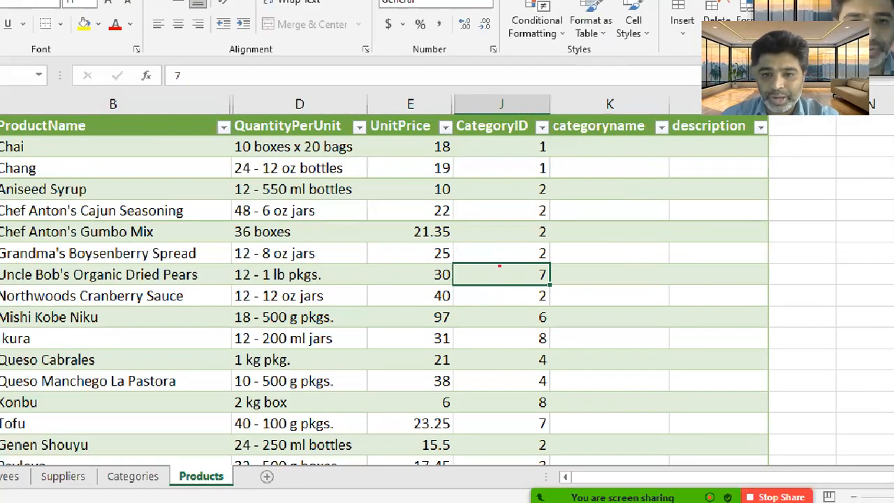
{"action": "left_click_drag", "start_coordinate": [499, 269], "coordinate": [553, 286]}
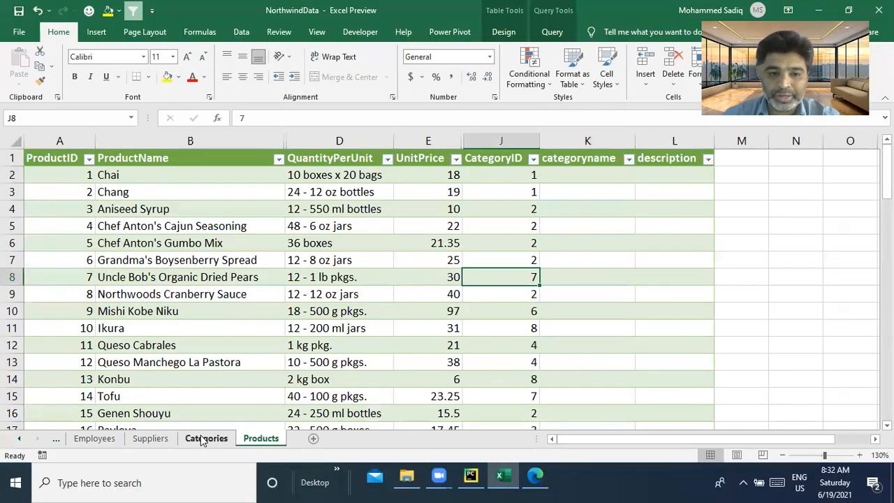
{"action": "left_click", "coordinate": [132, 476]}
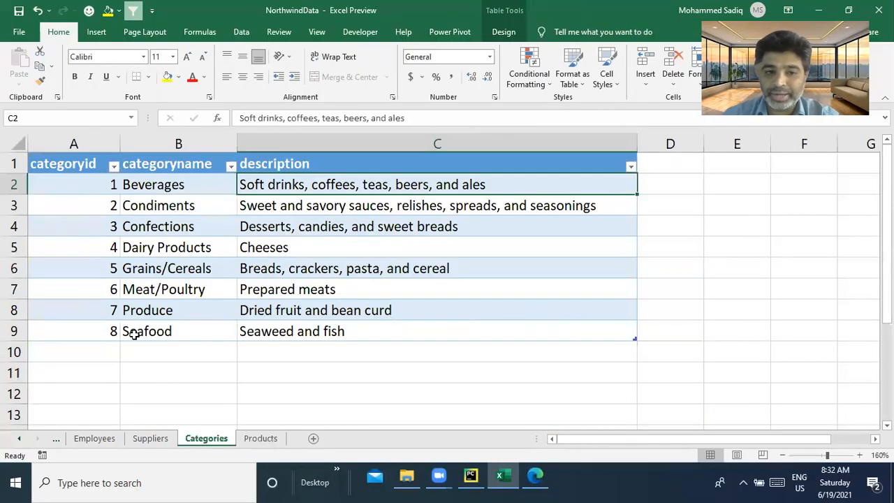
{"action": "left_click", "coordinate": [182, 307]}
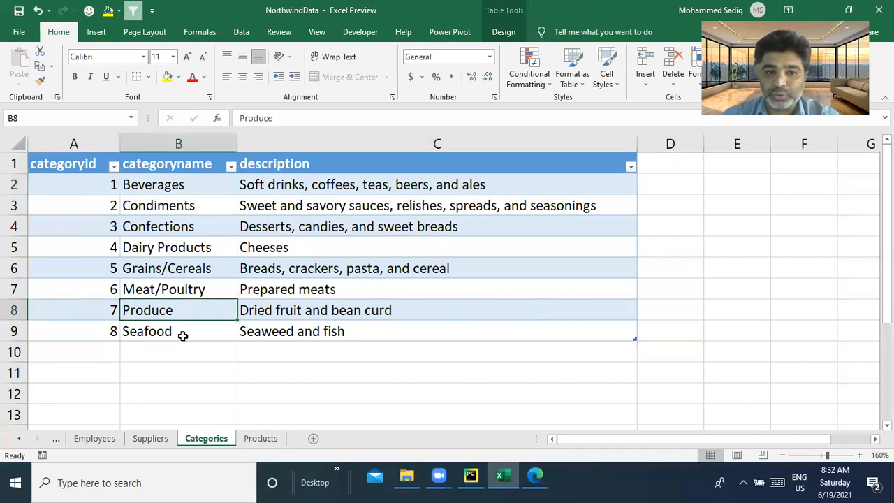
{"action": "left_click", "coordinate": [272, 310]}
{"action": "left_click", "coordinate": [261, 438]}
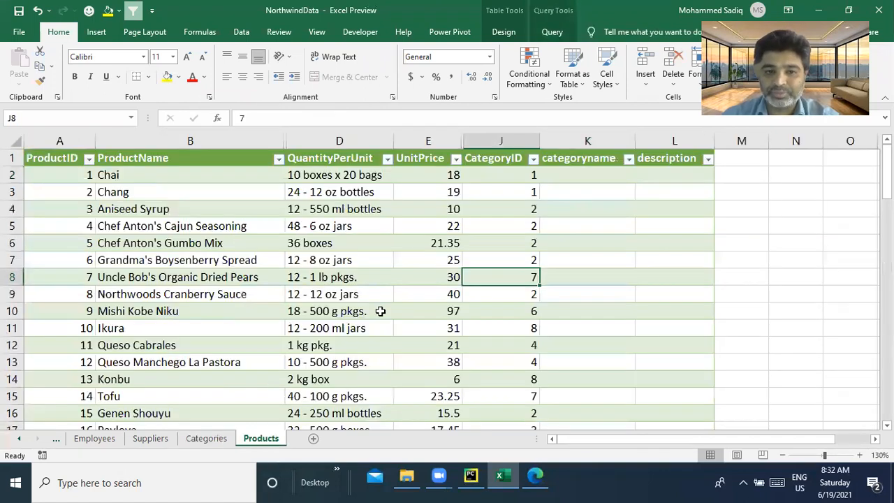
{"action": "left_click_drag", "start_coordinate": [593, 278], "coordinate": [670, 275]}
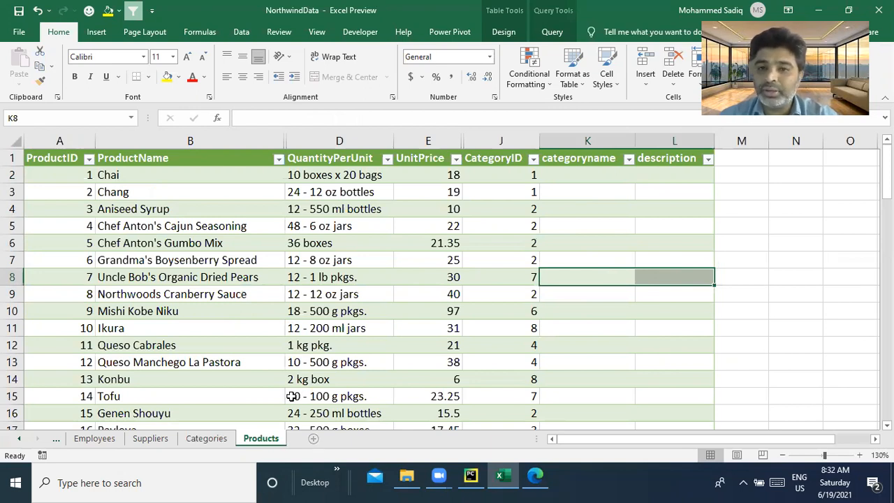
- Check the table names of the Products and Categories tables in the table design settings, returning to Products
{"action": "left_click", "coordinate": [567, 176]}
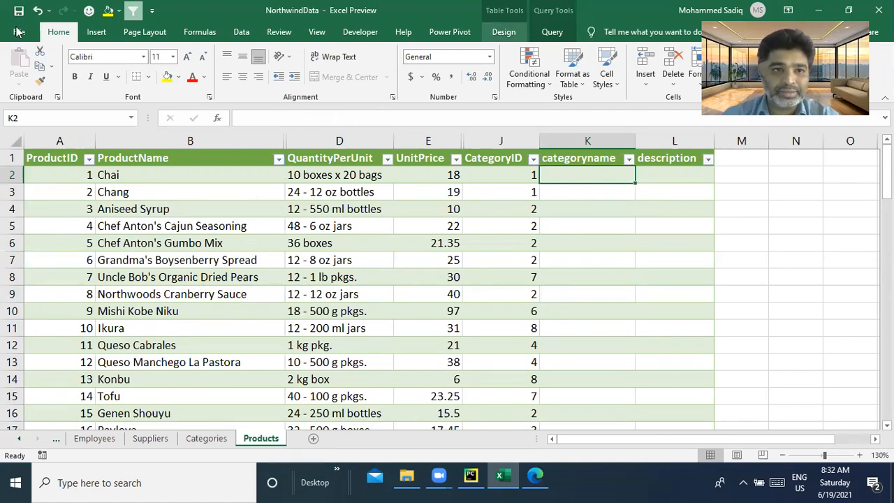
{"action": "left_click", "coordinate": [503, 31]}
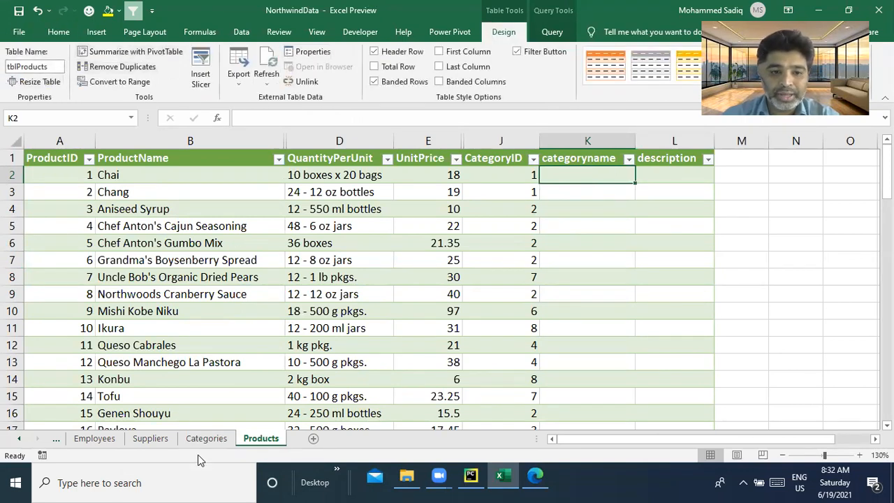
{"action": "left_click", "coordinate": [204, 438]}
{"action": "left_click", "coordinate": [140, 246]}
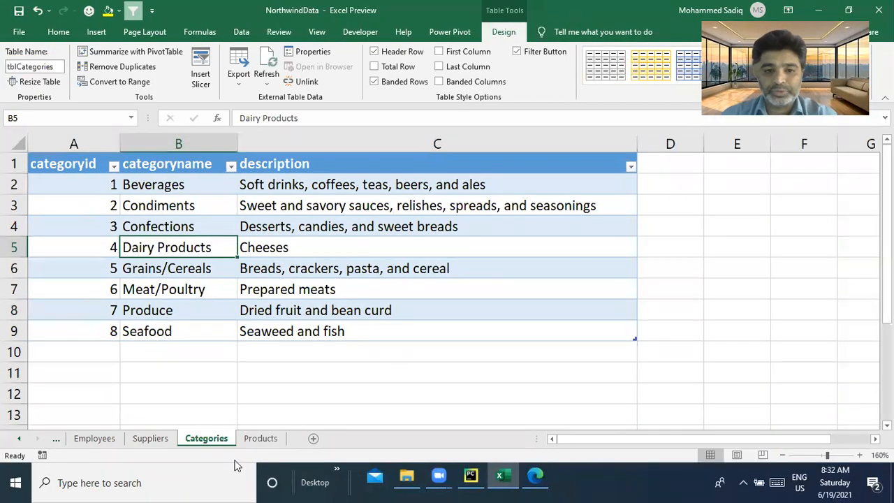
{"action": "left_click", "coordinate": [256, 438]}
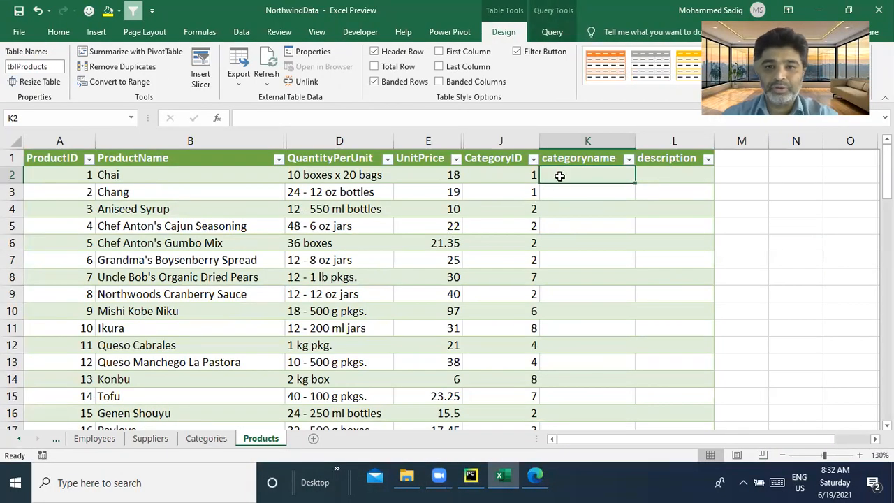
- Start a VLOOKUP formula in the first cell of the categoryname column on the Products sheet
{"action": "type", "text": "=vl"}
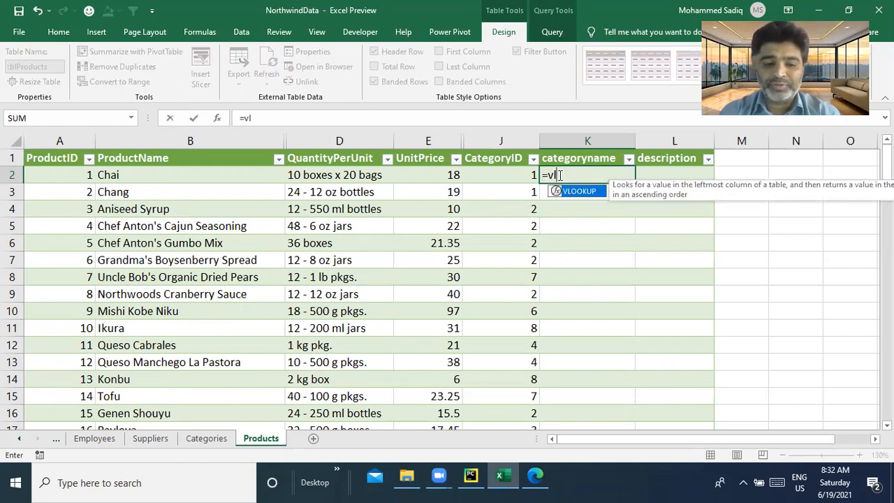
{"action": "key", "text": "Tab"}
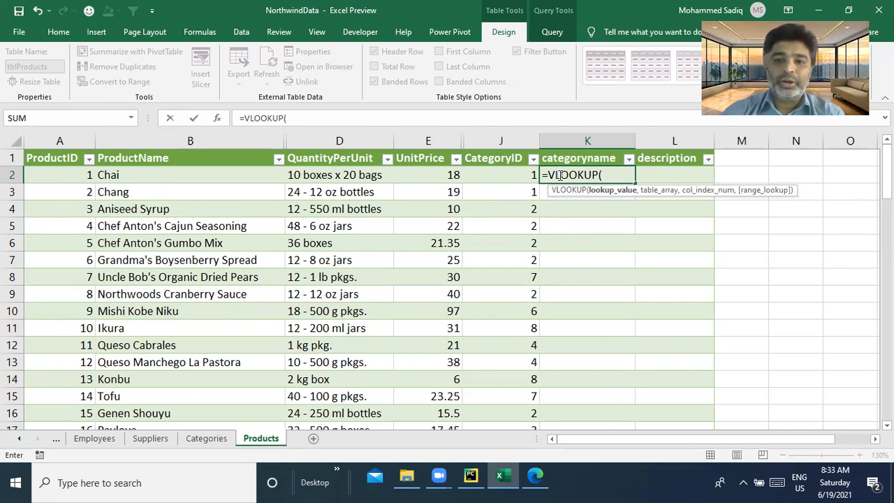
{"action": "key", "text": "ctrl+1"}
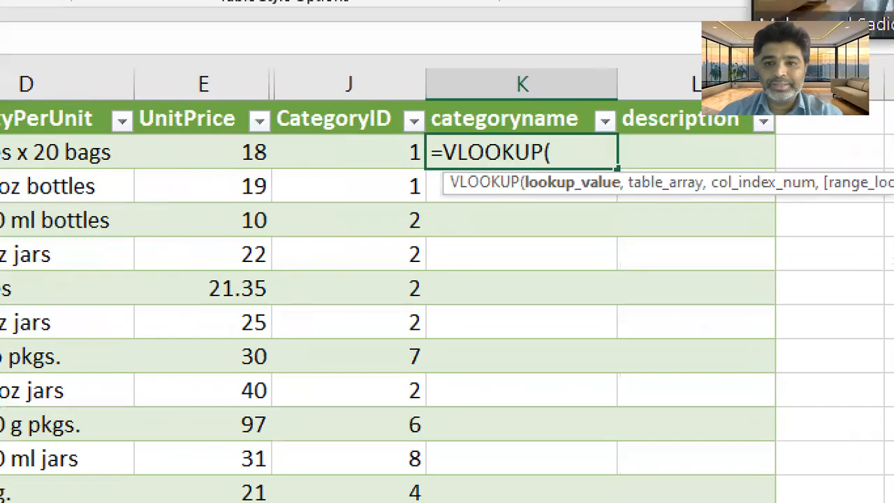
{"action": "left_click", "coordinate": [724, 200]}
{"action": "left_click_drag", "start_coordinate": [475, 200], "coordinate": [506, 198]}
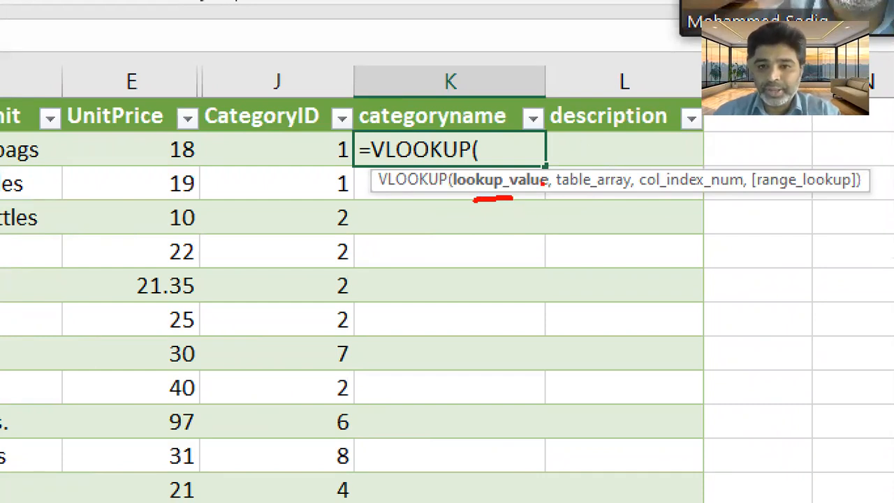
{"action": "left_click_drag", "start_coordinate": [555, 170], "coordinate": [631, 198]}
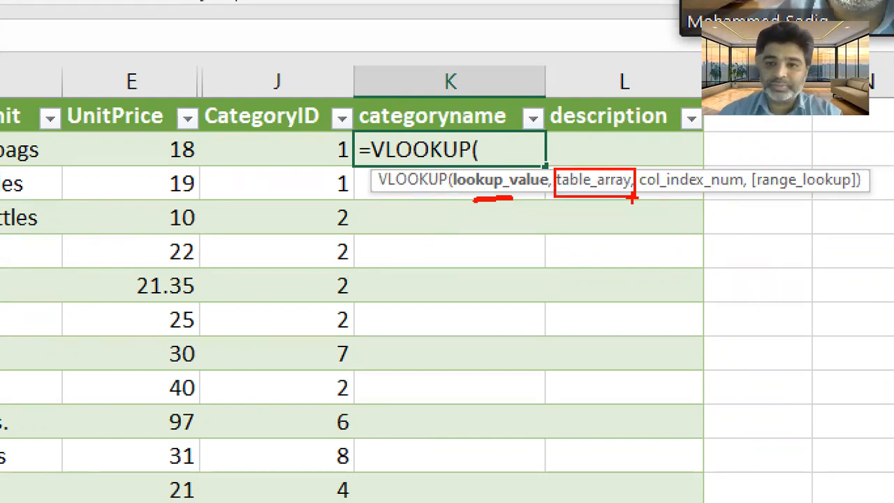
{"action": "left_click_drag", "start_coordinate": [658, 195], "coordinate": [702, 196]}
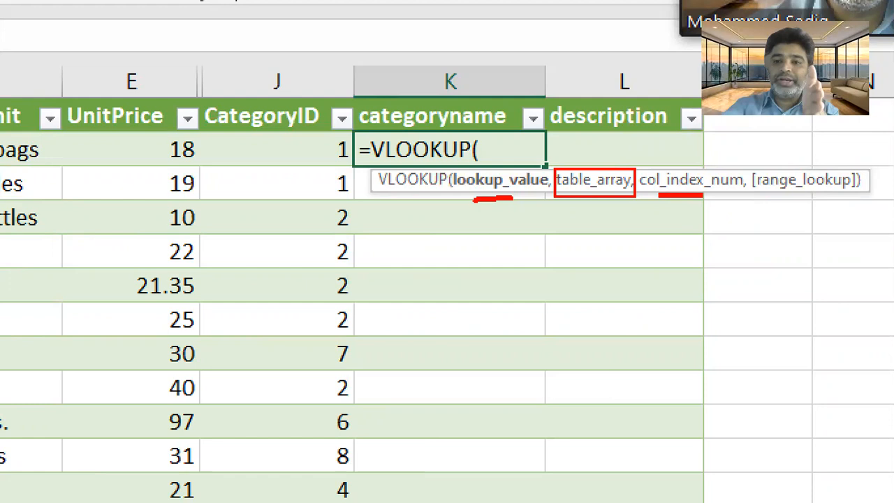
{"action": "mouse_move", "coordinate": [776, 199]}
{"action": "left_mouse_down"}
{"action": "mouse_move", "coordinate": [828, 196]}
{"action": "mouse_move", "coordinate": [843, 161]}
{"action": "mouse_move", "coordinate": [774, 165]}
{"action": "mouse_move", "coordinate": [788, 201]}
{"action": "left_mouse_up"}
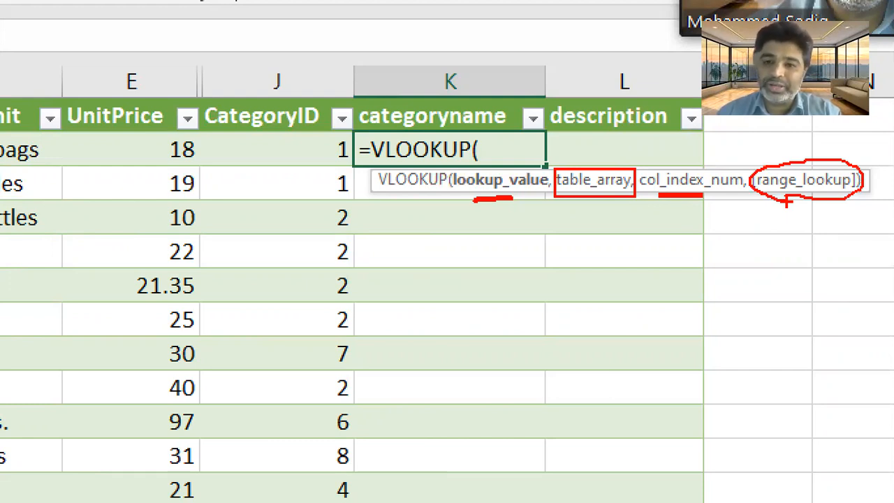
{"action": "key", "text": "Escape"}
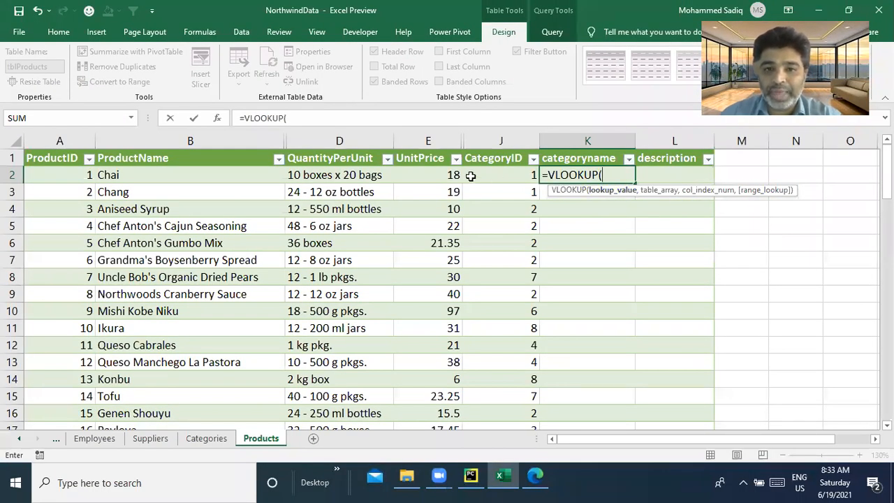
- Set the VLOOKUP's lookup value to the row's CategoryID and its table array to tblCategories
{"action": "left_click", "coordinate": [511, 172]}
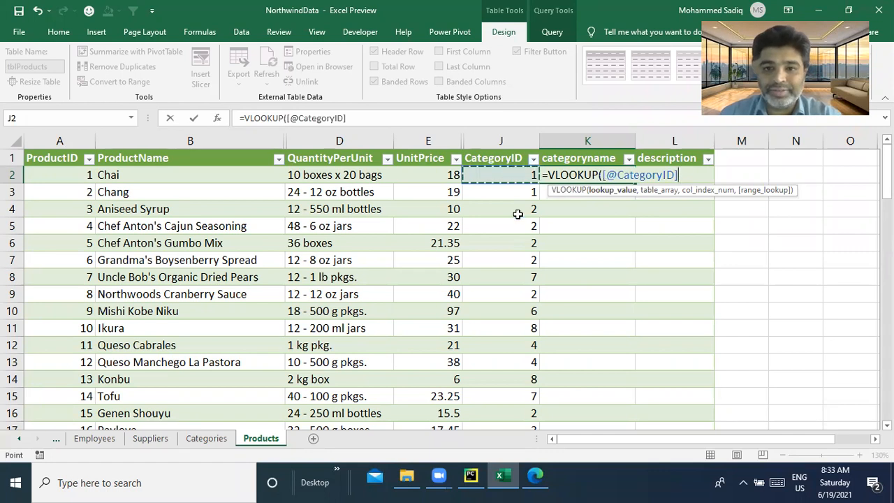
{"action": "type", "text": ","}
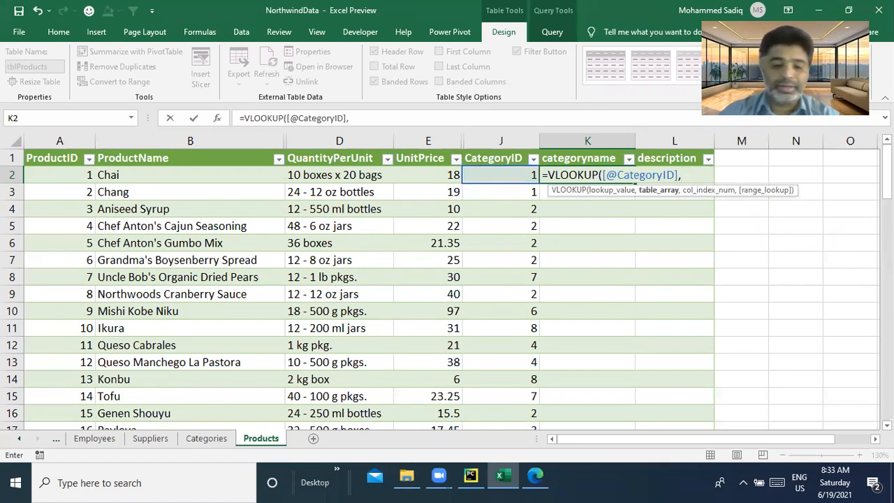
{"action": "type", "text": "tb"}
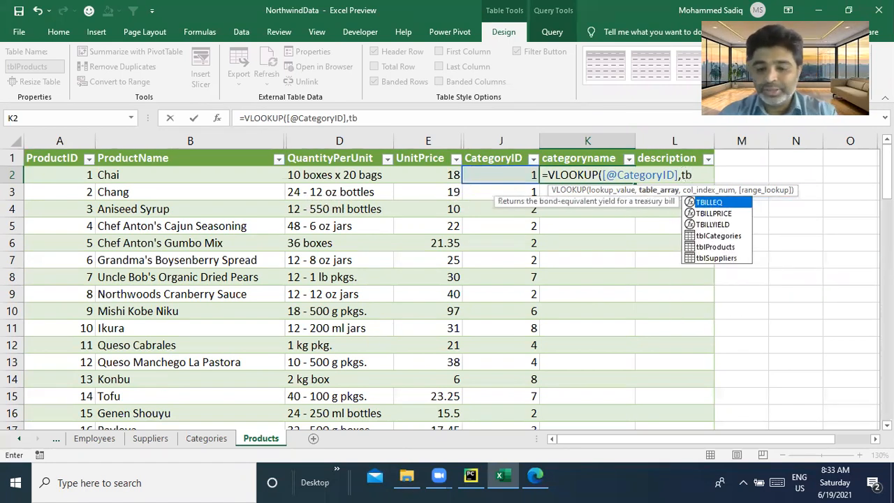
{"action": "key", "text": "Down"}
{"action": "key", "text": "Down"}
{"action": "key", "text": "Down"}
{"action": "key", "text": "Tab"}
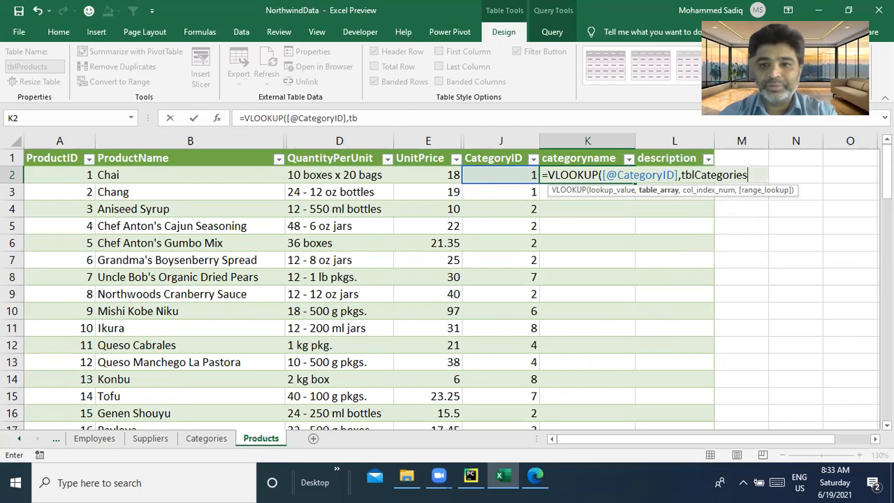
{"action": "type", "text": ","}
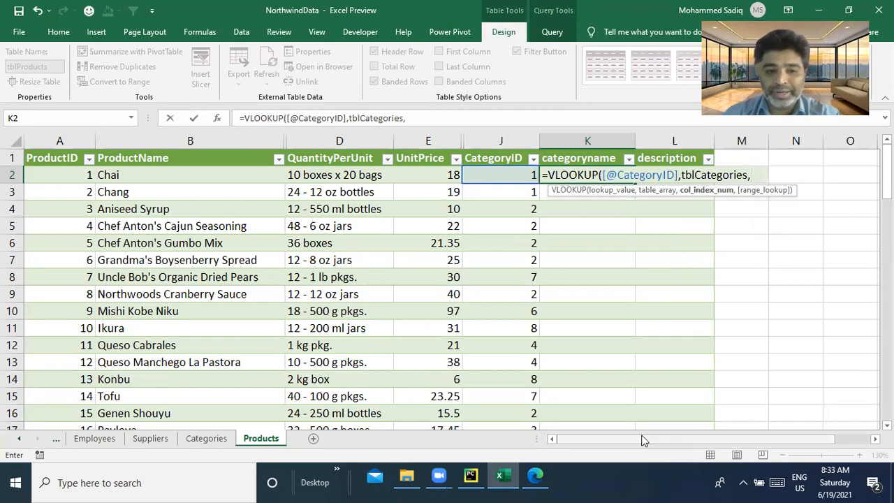
- Examine the column order of the Categories table to work out the column index of categoryname
{"action": "left_click", "coordinate": [219, 440]}
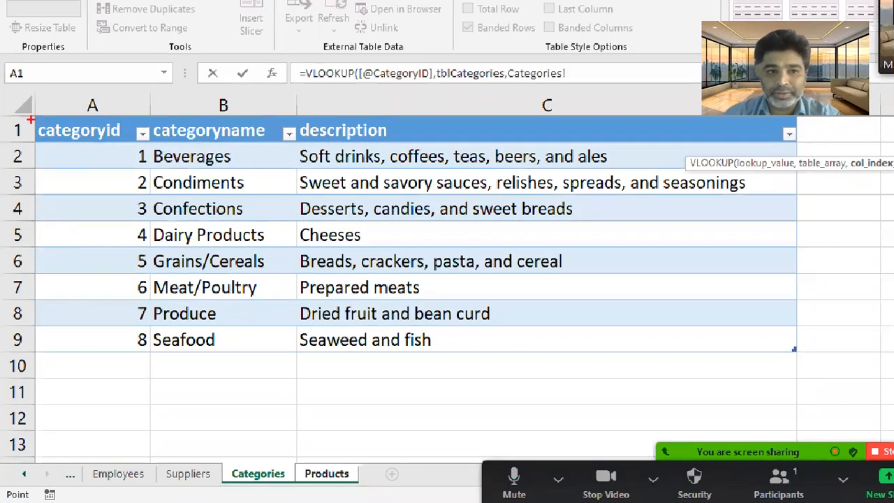
{"action": "left_click_drag", "start_coordinate": [30, 120], "coordinate": [152, 356]}
{"action": "left_click_drag", "start_coordinate": [137, 81], "coordinate": [123, 117]}
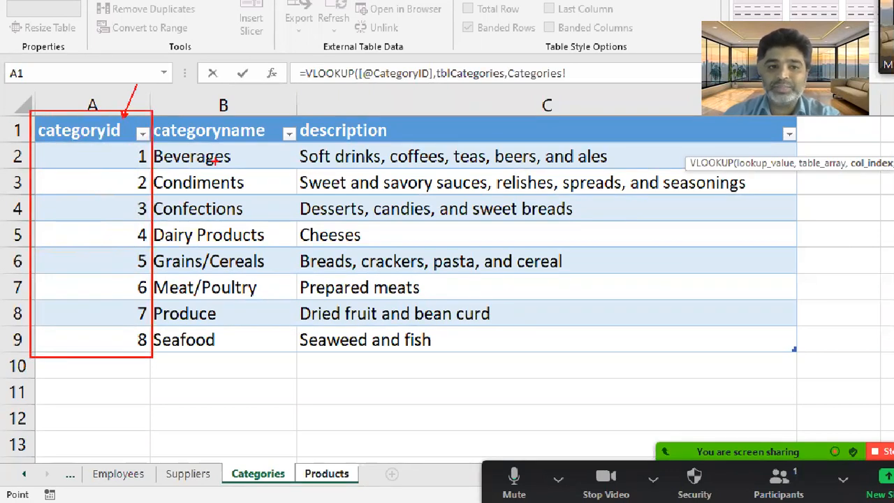
{"action": "left_click_drag", "start_coordinate": [151, 147], "coordinate": [245, 173]}
{"action": "mouse_move", "coordinate": [187, 79]}
{"action": "left_mouse_down"}
{"action": "mouse_move", "coordinate": [188, 108]}
{"action": "mouse_move", "coordinate": [210, 106]}
{"action": "left_mouse_up"}
{"action": "mouse_move", "coordinate": [373, 97]}
{"action": "left_mouse_down"}
{"action": "mouse_move", "coordinate": [390, 108]}
{"action": "mouse_move", "coordinate": [363, 136]}
{"action": "left_mouse_up"}
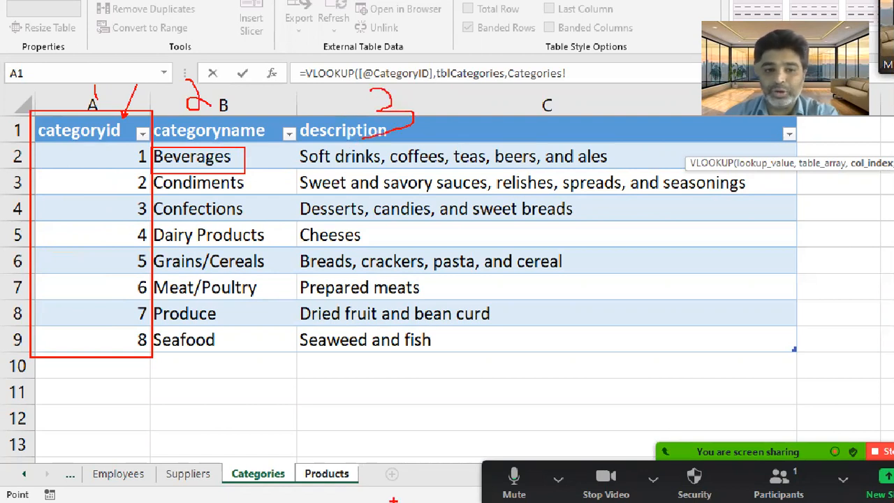
{"action": "key", "text": "Escape"}
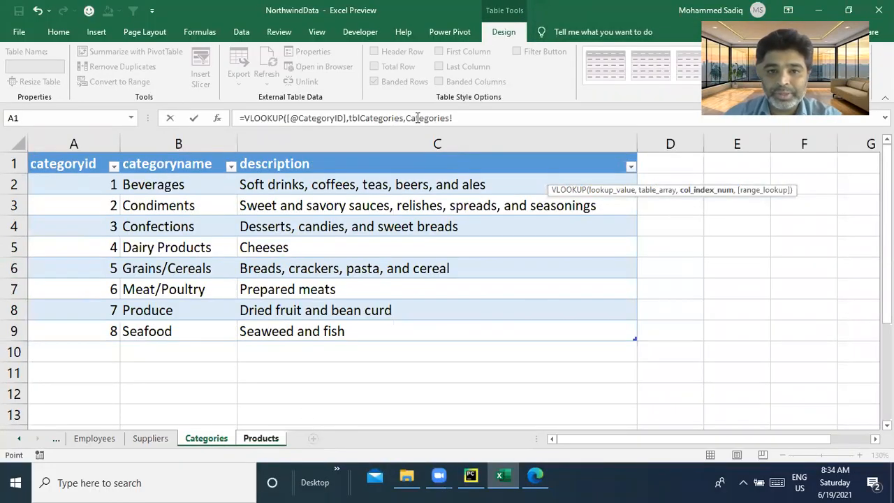
- Remove the stray Categories! reference from the VLOOKUP formula and enter 2 as the column index
{"action": "left_click_drag", "start_coordinate": [418, 118], "coordinate": [506, 116]}
{"action": "key", "text": "BackSpace"}
{"action": "key", "text": "BackSpace"}
{"action": "key", "text": "BackSpace"}
{"action": "key", "text": "BackSpace"}
{"action": "key", "text": "BackSpace"}
{"action": "key", "text": "BackSpace"}
{"action": "key", "text": "BackSpace"}
{"action": "key", "text": "BackSpace"}
{"action": "key", "text": "BackSpace"}
{"action": "key", "text": "BackSpace"}
{"action": "key", "text": "BackSpace"}
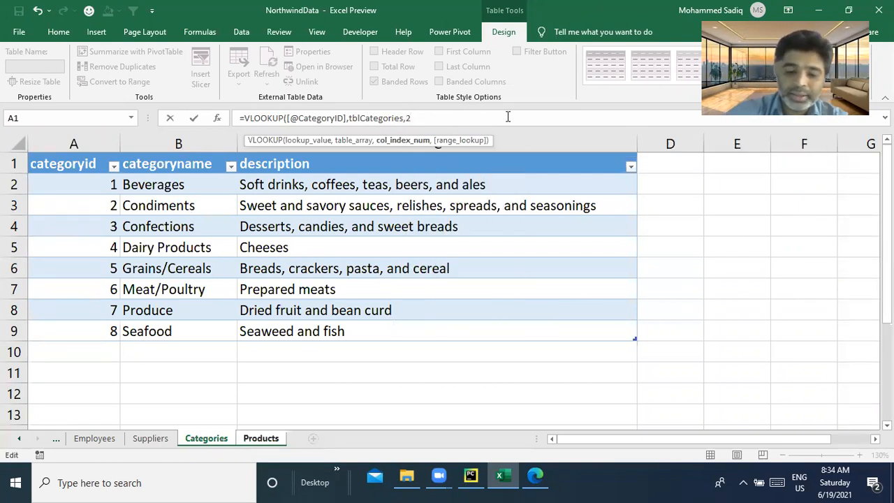
- Set the VLOOKUP's range lookup to FALSE for an exact match and complete the categoryname formula
{"action": "type", "text": ","}
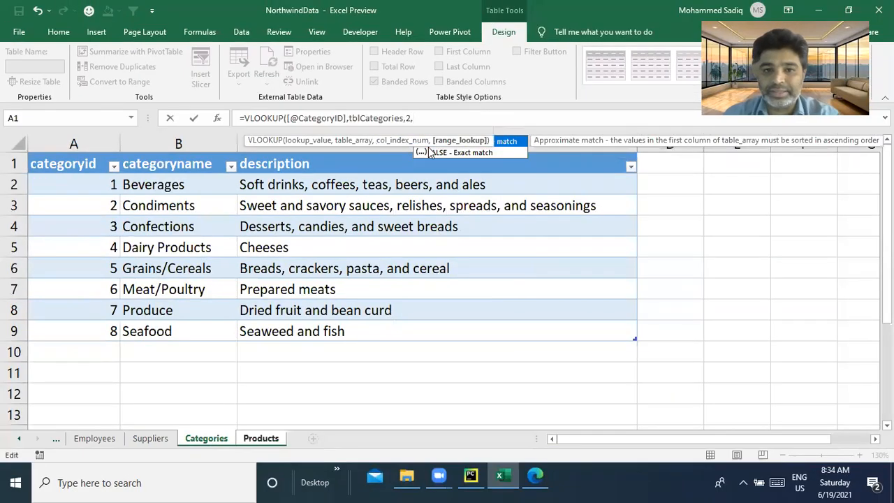
{"action": "double_click", "coordinate": [440, 152]}
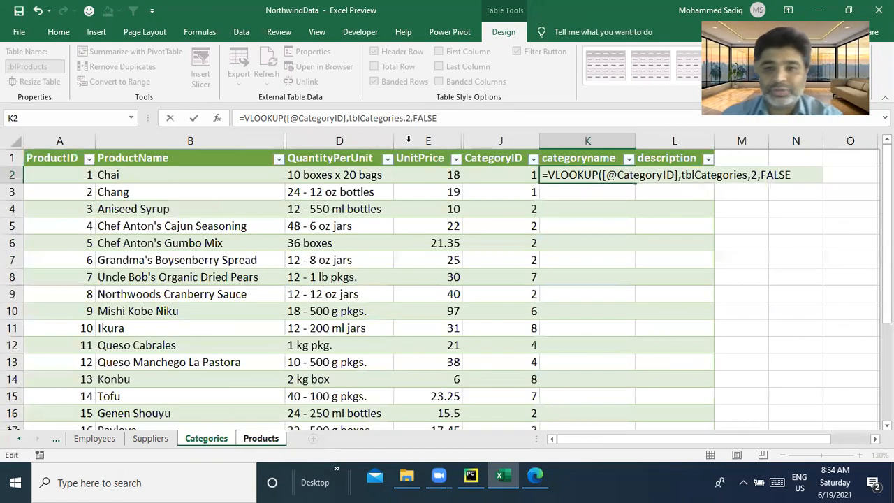
{"action": "key", "text": "Return"}
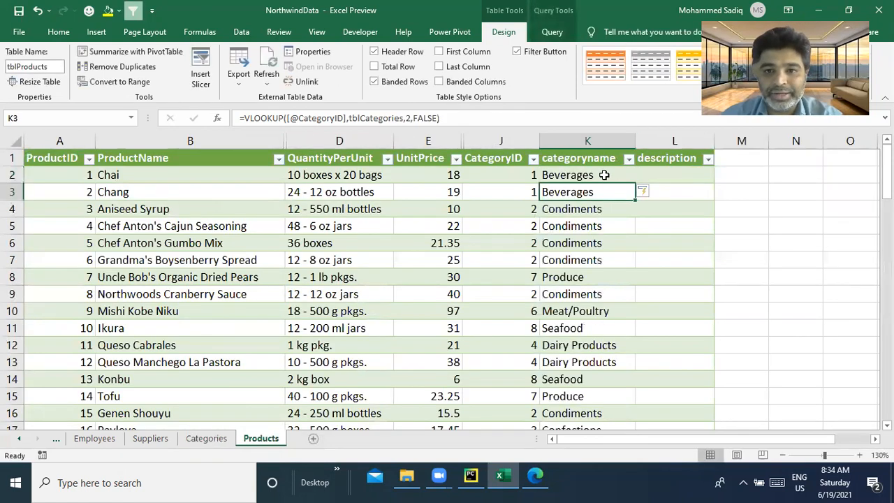
- Check the category names returned for category IDs 2 and 7 against the Categories sheet and return to Products
{"action": "left_click", "coordinate": [530, 173]}
{"action": "left_click_drag", "start_coordinate": [519, 173], "coordinate": [528, 259]}
{"action": "left_click", "coordinate": [206, 437]}
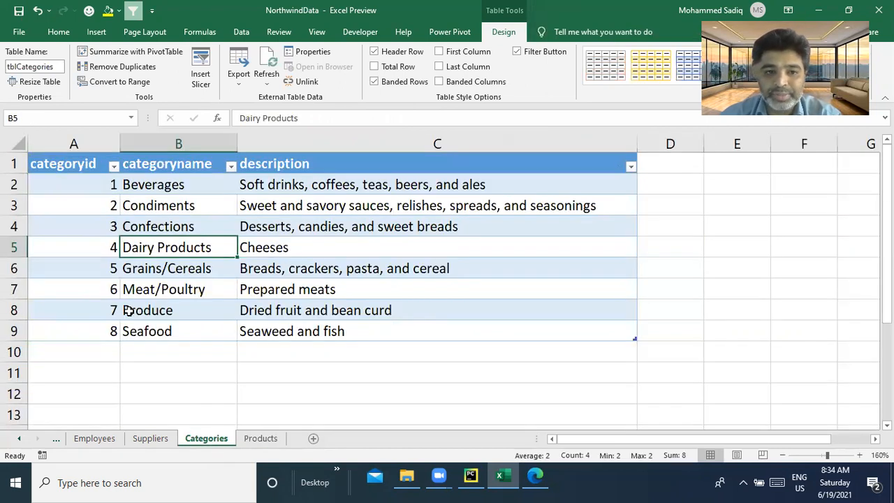
{"action": "left_click", "coordinate": [165, 222]}
{"action": "left_click_drag", "start_coordinate": [101, 213], "coordinate": [175, 193]}
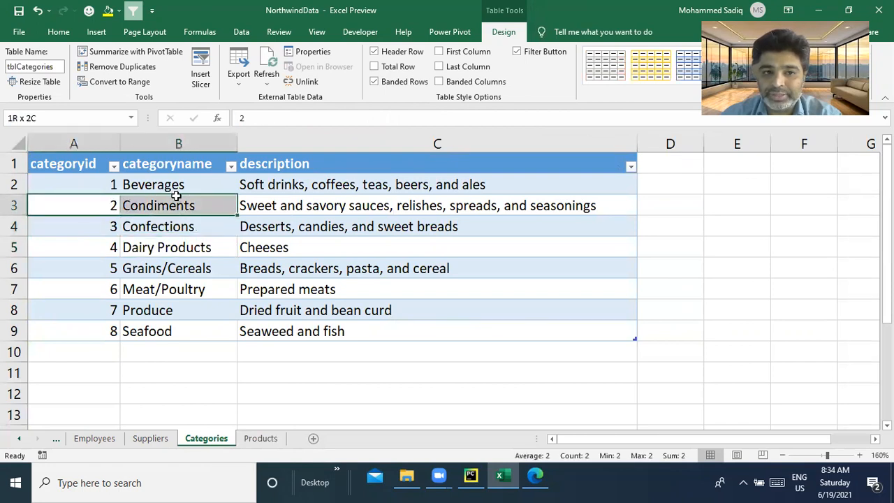
{"action": "left_click", "coordinate": [260, 438]}
{"action": "left_click_drag", "start_coordinate": [518, 279], "coordinate": [548, 280]}
{"action": "left_click", "coordinate": [209, 438]}
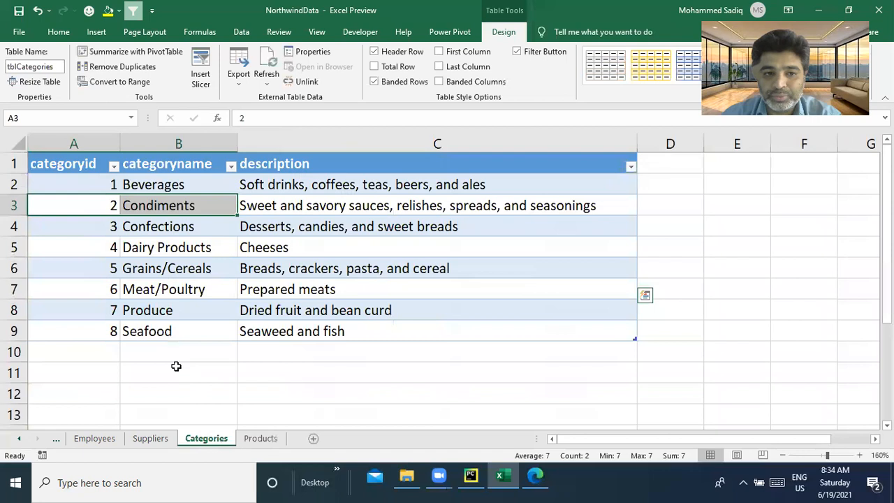
{"action": "left_click_drag", "start_coordinate": [107, 310], "coordinate": [153, 310]}
{"action": "left_click", "coordinate": [260, 437]}
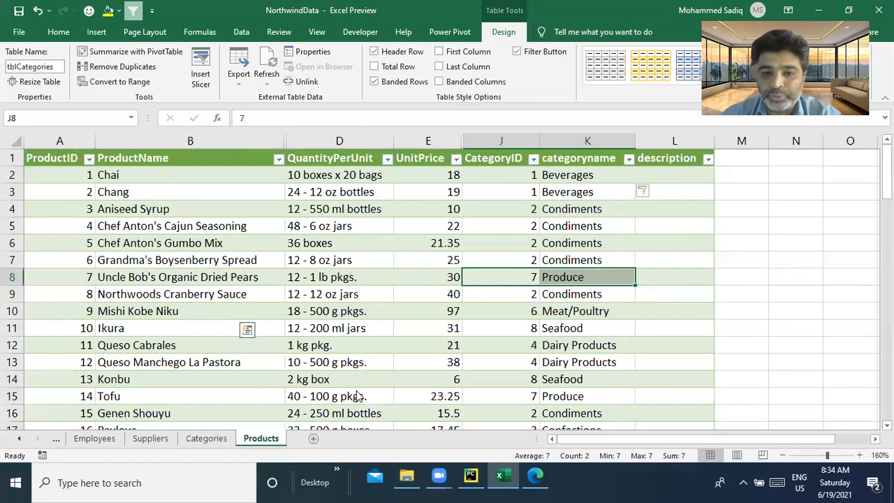
- Compare the category ID and name of Nord-Ost Matjeshering with the matching row on the Categories sheet, returning to Products
{"action": "scroll", "coordinate": [525, 350], "scroll_direction": "down", "scroll_amount": 6}
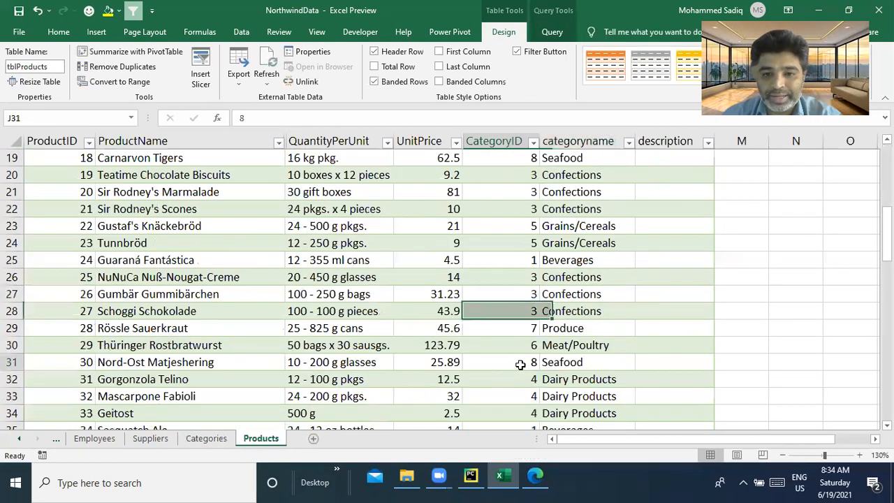
{"action": "left_click_drag", "start_coordinate": [523, 362], "coordinate": [548, 362]}
{"action": "left_click", "coordinate": [183, 439]}
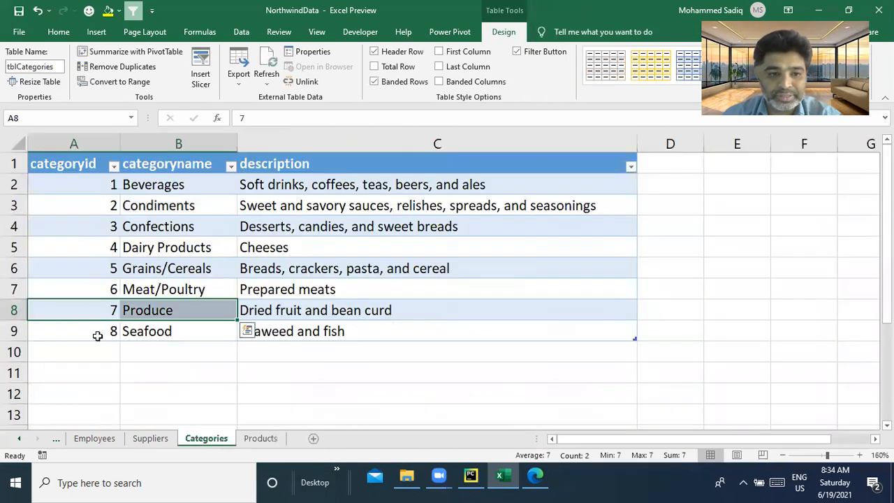
{"action": "left_click_drag", "start_coordinate": [95, 333], "coordinate": [171, 331]}
{"action": "left_click", "coordinate": [258, 439]}
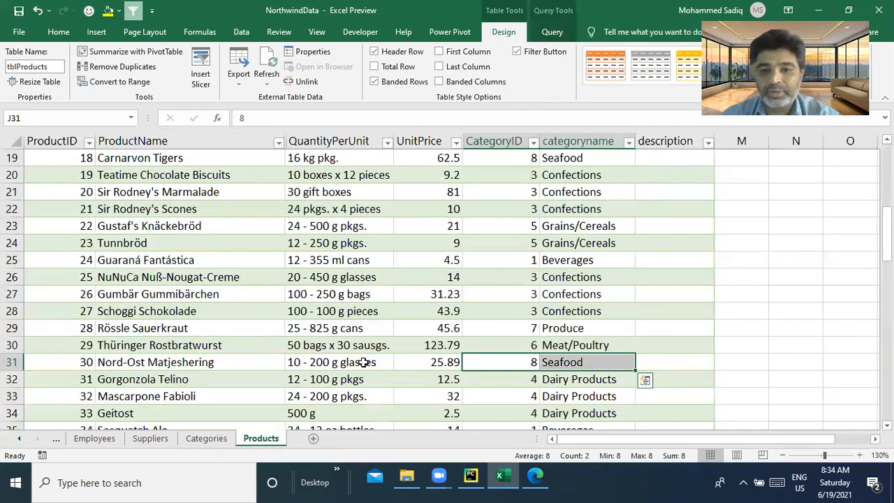
{"action": "scroll", "coordinate": [518, 277], "scroll_direction": "up", "scroll_amount": 4}
{"action": "scroll", "coordinate": [615, 225], "scroll_direction": "up", "scroll_amount": 2}
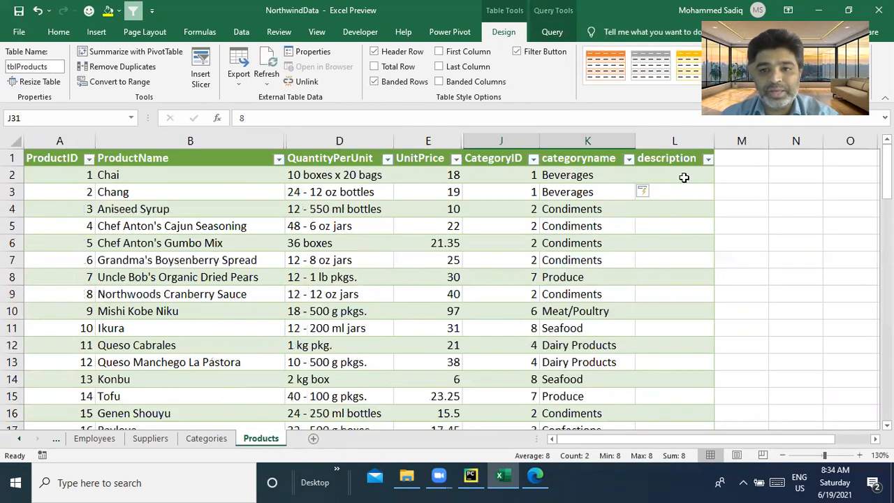
- Review the categoryid, categoryname and description columns on the Categories sheet to find the description's column position
{"action": "left_click", "coordinate": [682, 177]}
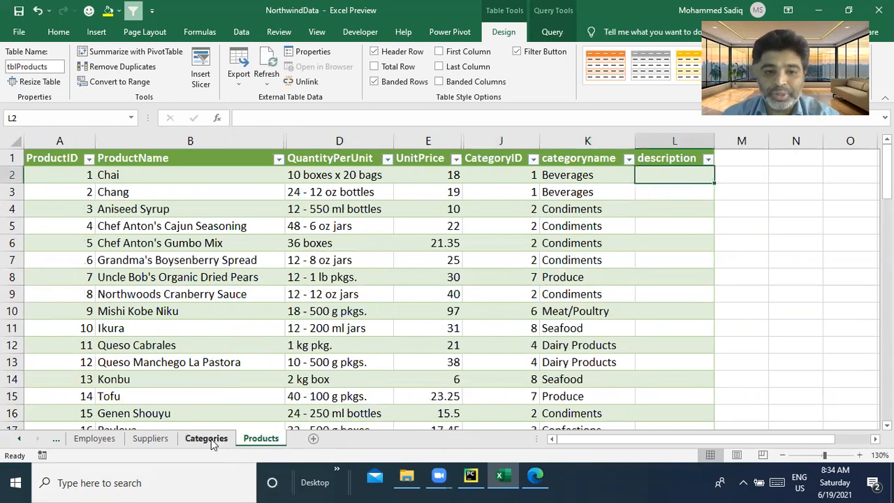
{"action": "left_click", "coordinate": [209, 439]}
{"action": "left_click_drag", "start_coordinate": [68, 189], "coordinate": [69, 268]}
{"action": "left_click_drag", "start_coordinate": [150, 205], "coordinate": [154, 289]}
{"action": "left_click_drag", "start_coordinate": [267, 205], "coordinate": [329, 291]}
{"action": "left_click_drag", "start_coordinate": [90, 183], "coordinate": [81, 333]}
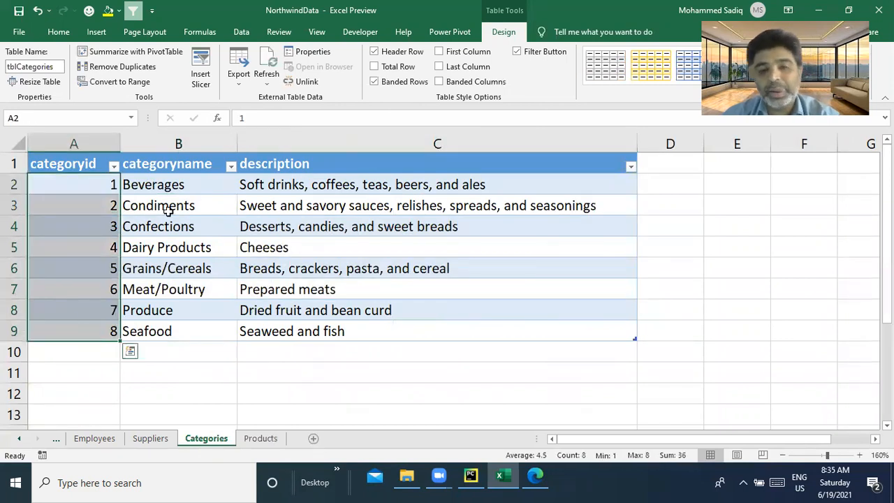
{"action": "left_click", "coordinate": [412, 248]}
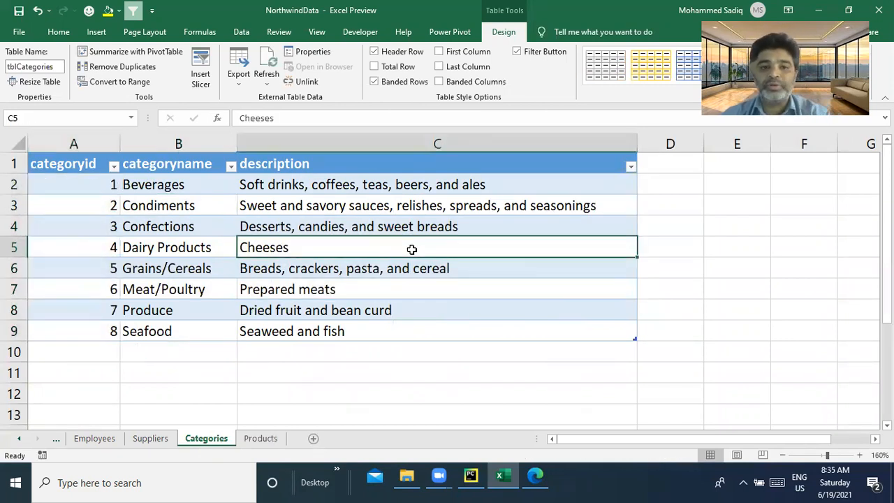
- Start a VLOOKUP formula in the first description cell of the Products sheet, using the row's CategoryID as the lookup value
{"action": "left_click", "coordinate": [262, 438]}
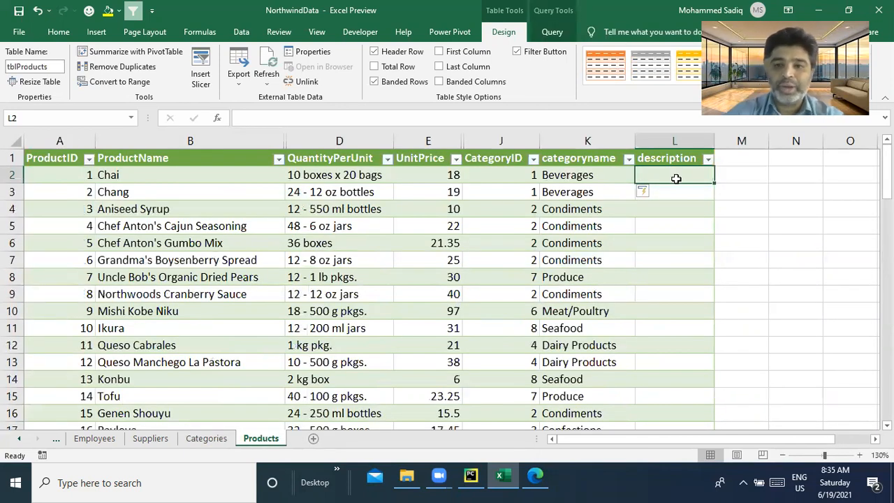
{"action": "type", "text": "=VLOOKUP("}
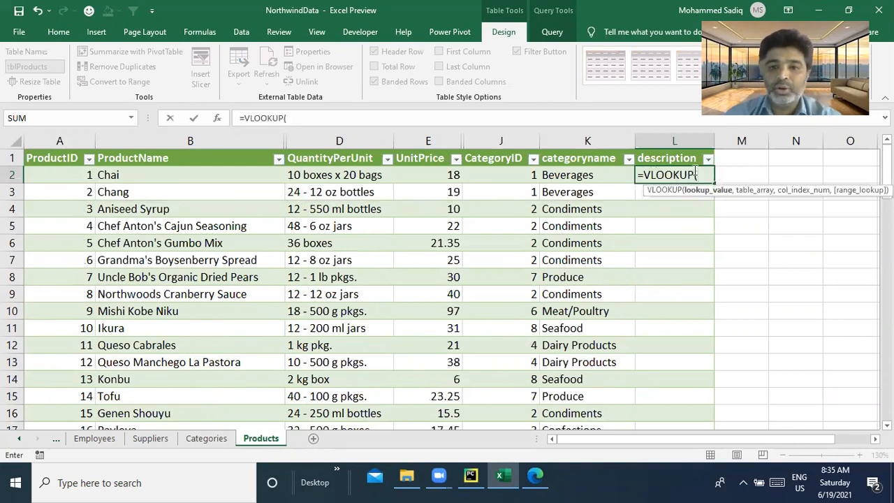
{"action": "left_click", "coordinate": [505, 173]}
{"action": "type", "text": ","}
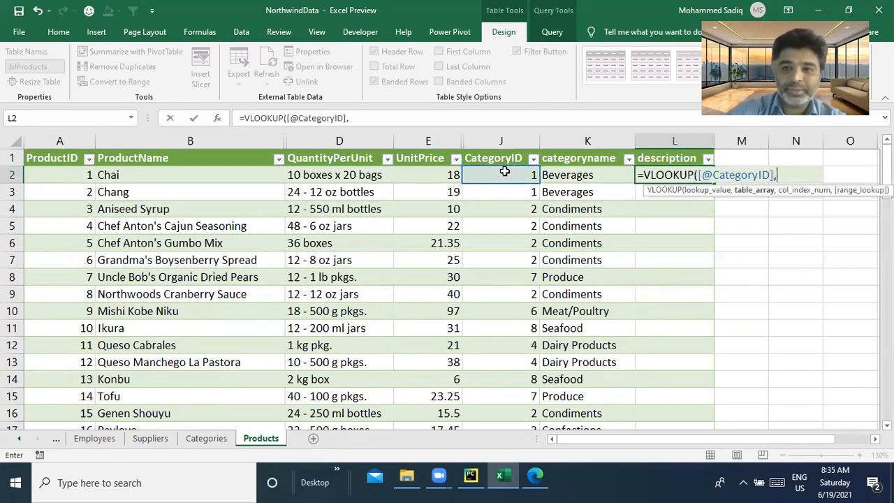
- Set the tblCategories table as the VLOOKUP's table array
{"action": "type", "text": "TB"}
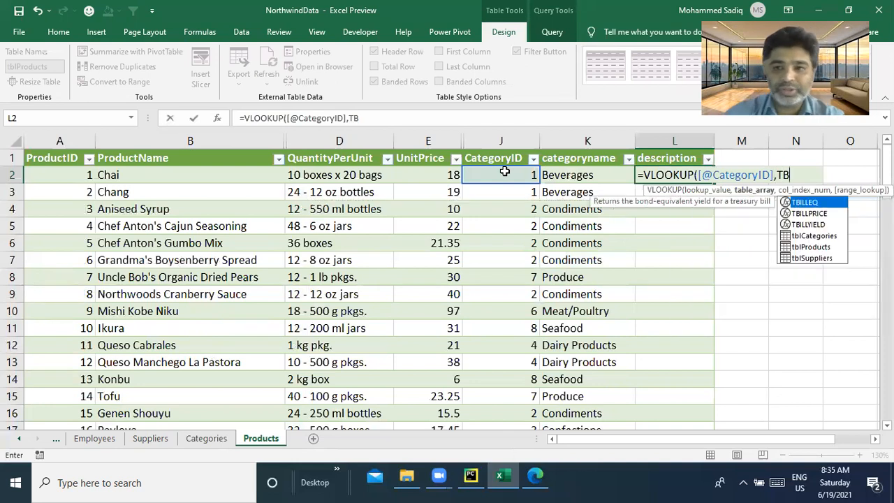
{"action": "key", "text": "Down"}
{"action": "key", "text": "Down"}
{"action": "key", "text": "Down"}
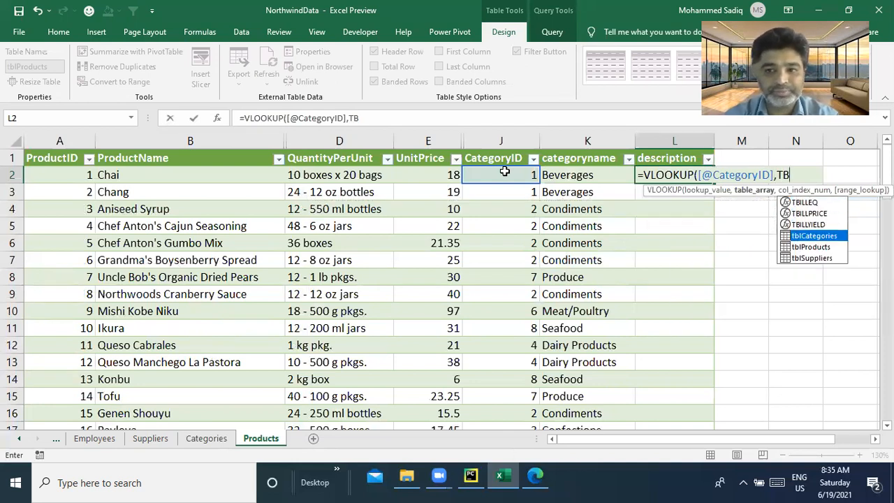
{"action": "key", "text": "Tab"}
{"action": "type", "text": ","}
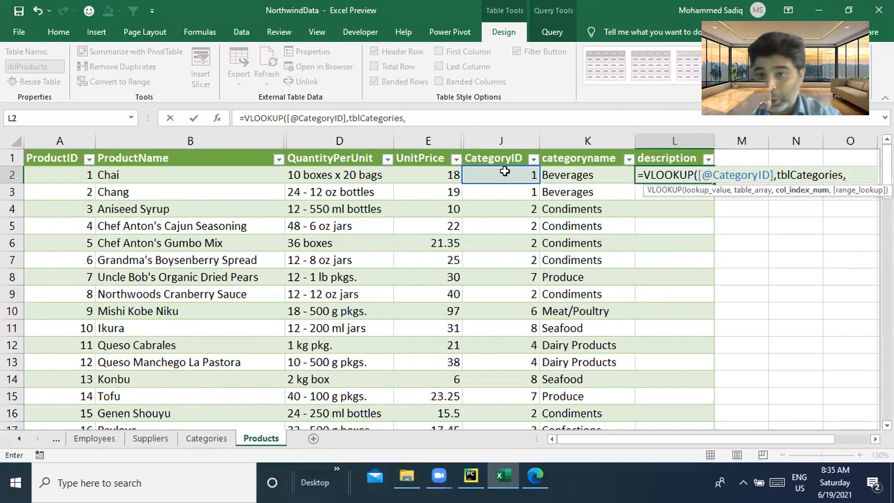
- Set the VLOOKUP's column index to 3 and range lookup to FALSE, completing the description formula
{"action": "type", "text": "3"}
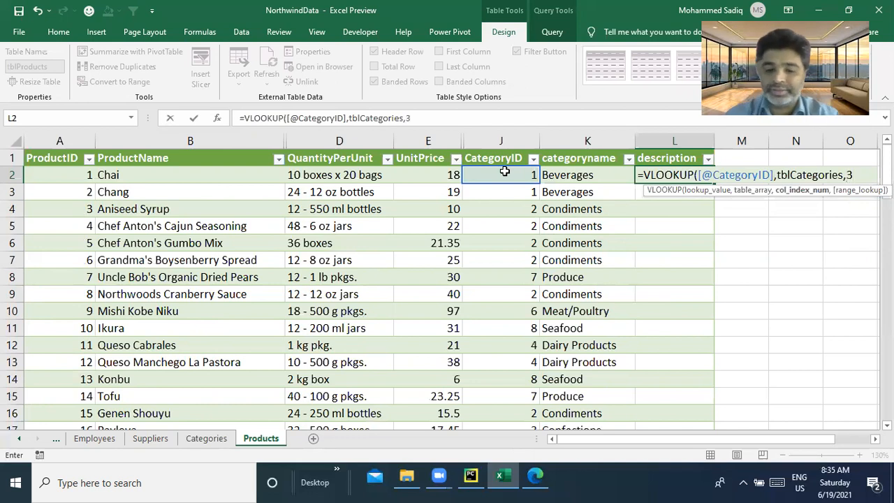
{"action": "type", "text": ","}
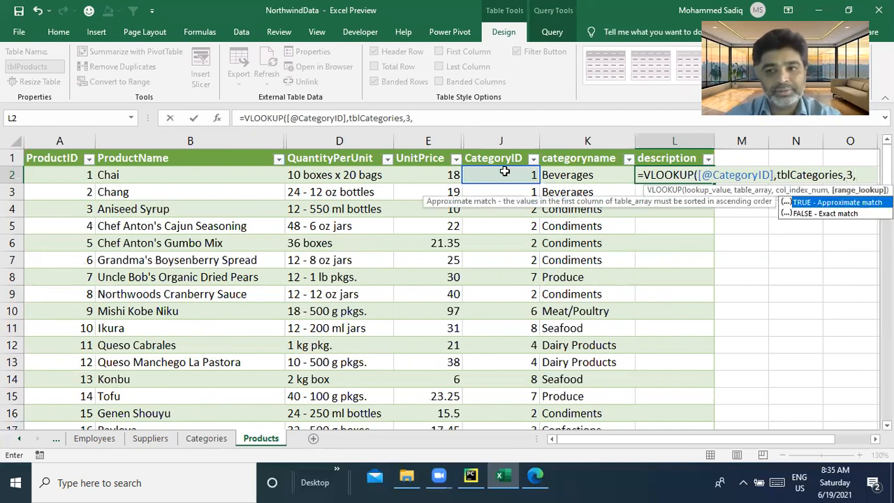
{"action": "key", "text": "Down"}
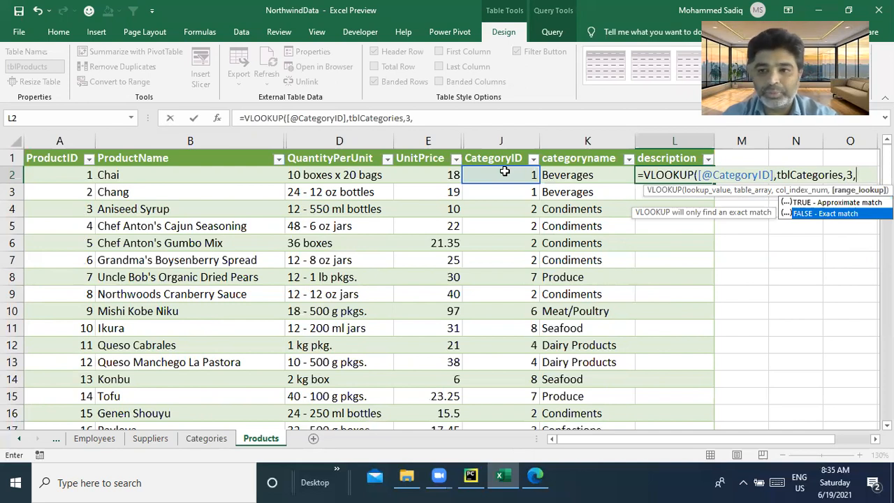
{"action": "key", "text": "Tab"}
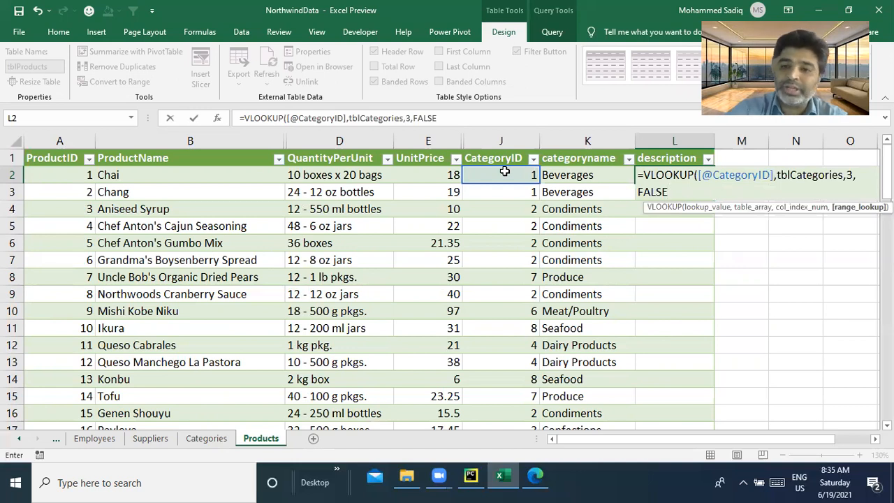
{"action": "type", "text": ")"}
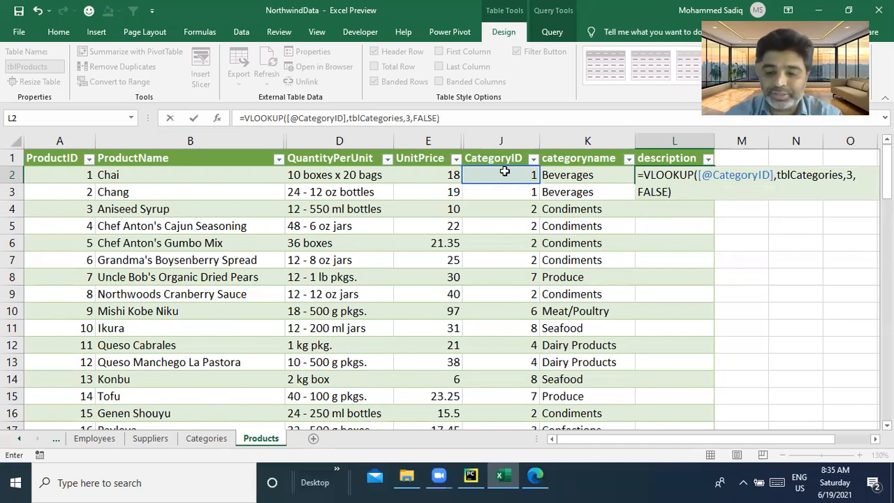
{"action": "key", "text": "Return"}
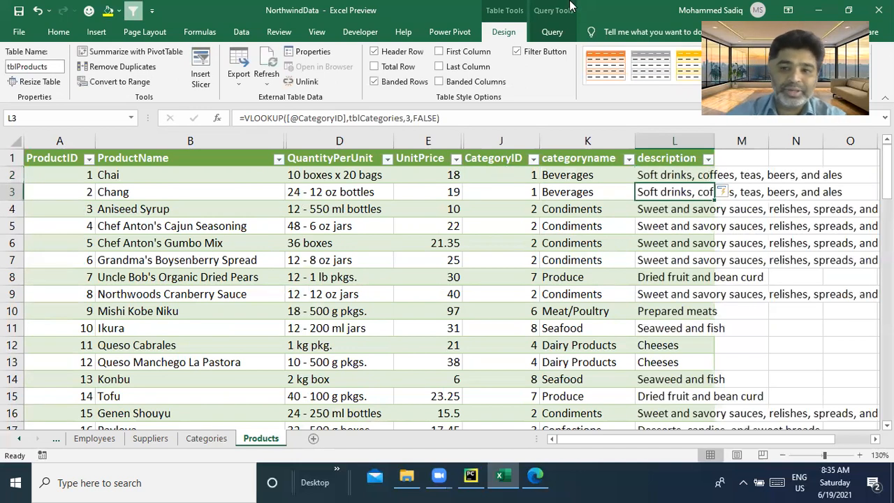
- Fit the description column's width to its contents and review the descriptions down to the last product
{"action": "double_click", "coordinate": [712, 144]}
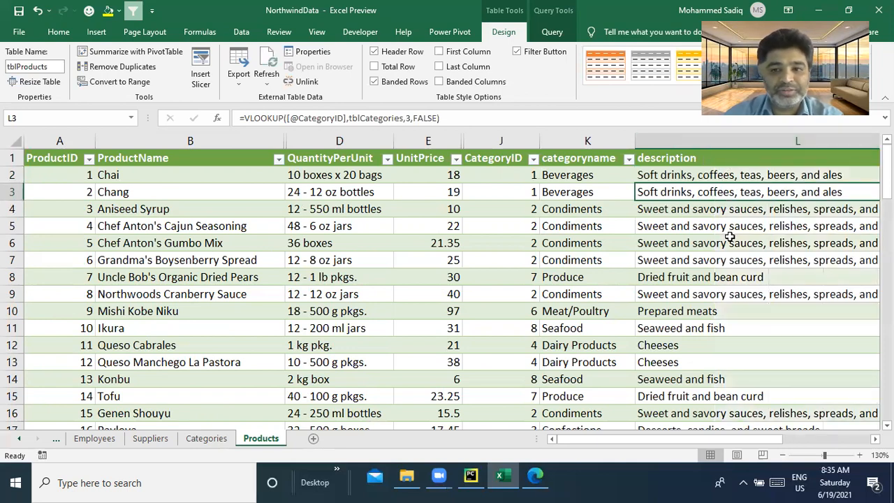
{"action": "scroll", "coordinate": [732, 234], "scroll_direction": "down", "scroll_amount": 5}
{"action": "scroll", "coordinate": [684, 276], "scroll_direction": "down", "scroll_amount": 16}
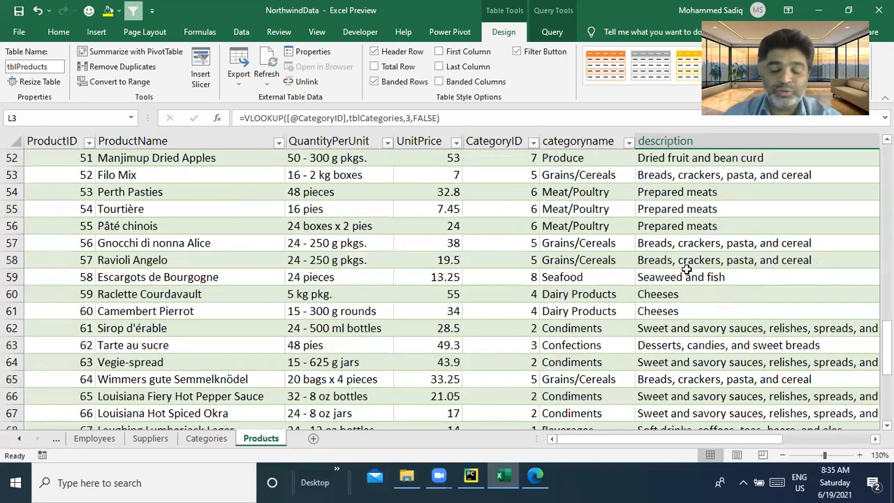
{"action": "scroll", "coordinate": [677, 302], "scroll_direction": "down", "scroll_amount": 5}
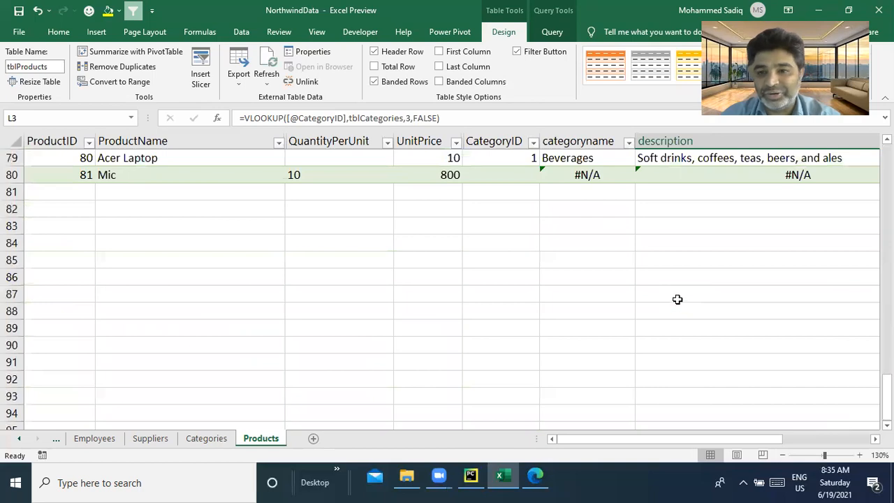
{"action": "scroll", "coordinate": [677, 298], "scroll_direction": "up", "scroll_amount": 20}
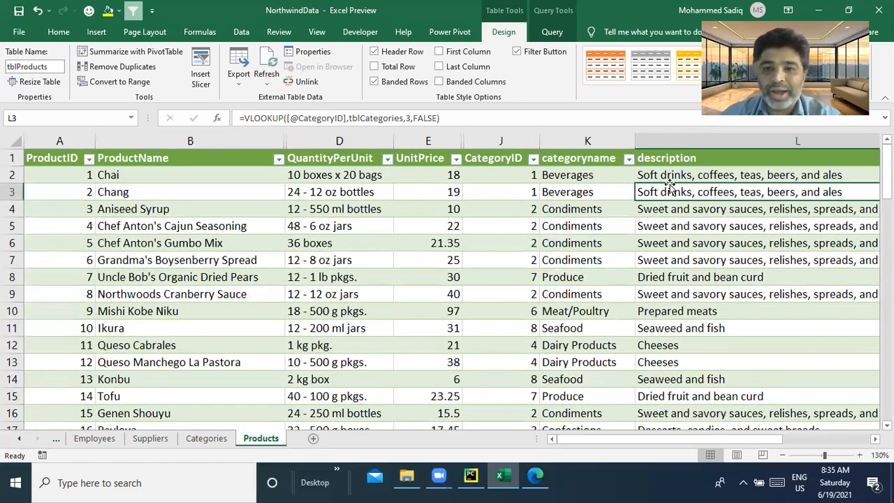
- Compare the VLOOKUP formulas in the categoryname and description columns for the first products
{"action": "left_click", "coordinate": [661, 172]}
{"action": "left_click", "coordinate": [576, 179]}
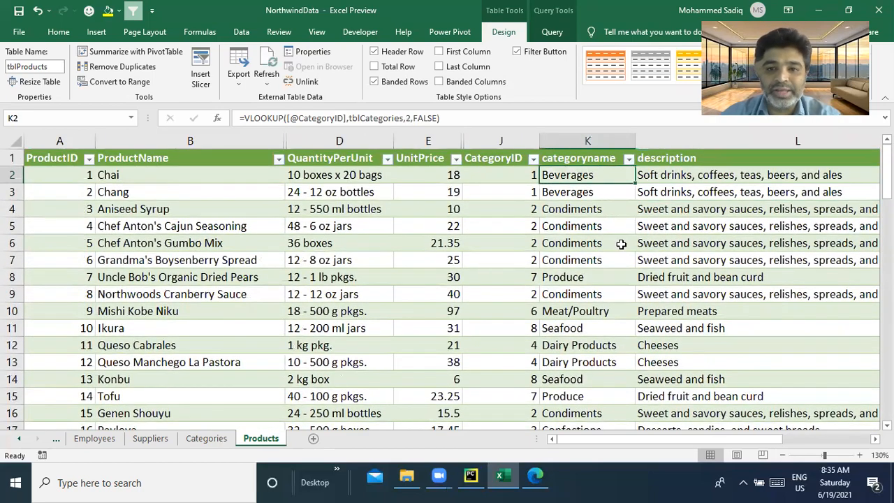
{"action": "left_click", "coordinate": [682, 197]}
- Compare the category ID, name and description of Gorgonzola Telino with the matching row on the Categories sheet, returning to Products
{"action": "scroll", "coordinate": [731, 267], "scroll_direction": "down", "scroll_amount": 3}
{"action": "scroll", "coordinate": [541, 318], "scroll_direction": "down", "scroll_amount": 4}
{"action": "left_click", "coordinate": [526, 327]}
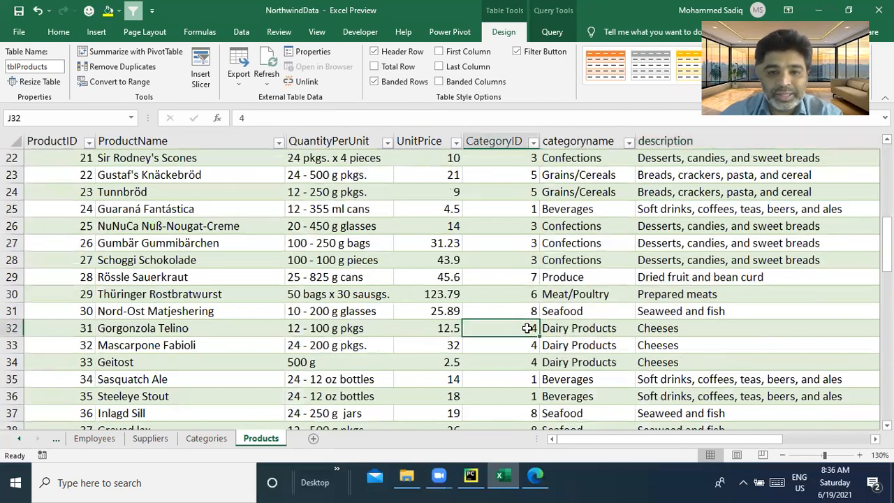
{"action": "left_click_drag", "start_coordinate": [524, 330], "coordinate": [674, 334]}
{"action": "left_click", "coordinate": [206, 437]}
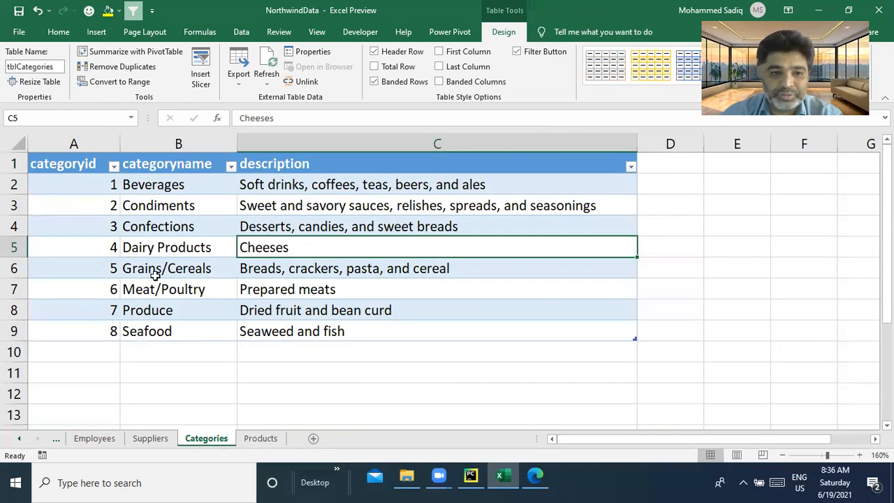
{"action": "left_click_drag", "start_coordinate": [109, 252], "coordinate": [267, 245]}
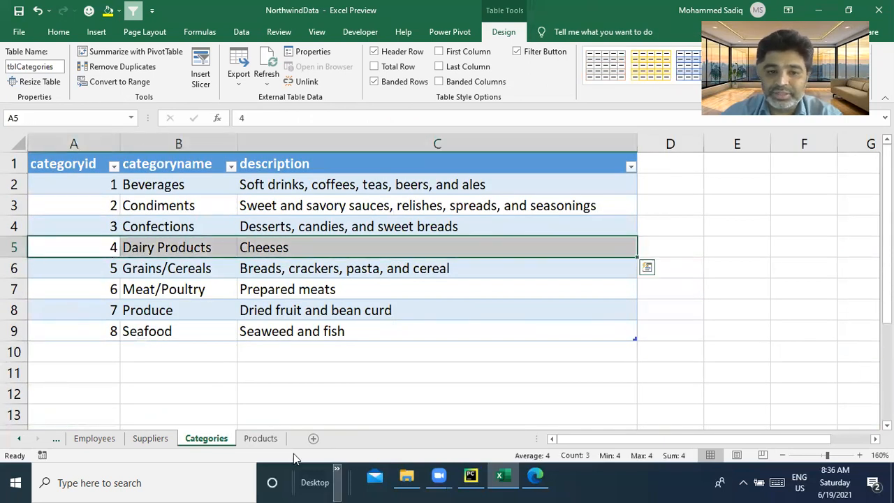
{"action": "left_click", "coordinate": [257, 438]}
- Check Filo Mix's category ID, name and description against the matching row on the Categories sheet and return to Products
{"action": "scroll", "coordinate": [436, 347], "scroll_direction": "down", "scroll_amount": 7}
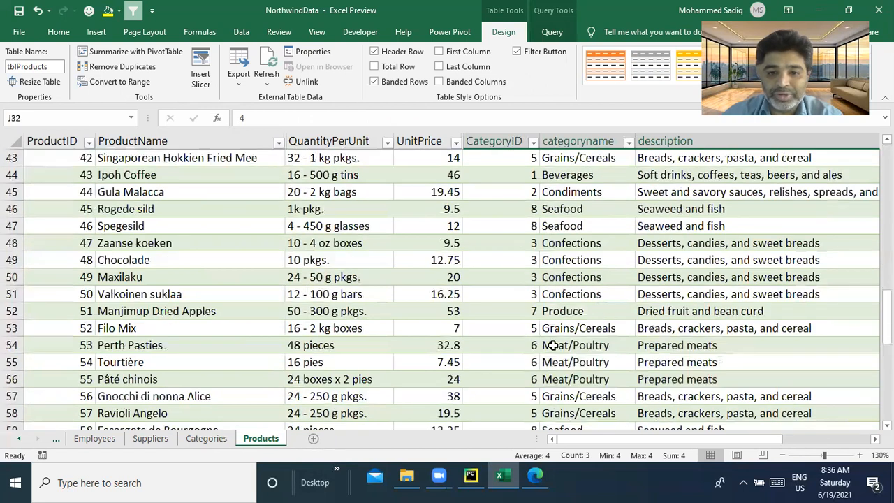
{"action": "left_click", "coordinate": [525, 331]}
{"action": "left_click_drag", "start_coordinate": [557, 329], "coordinate": [707, 328]}
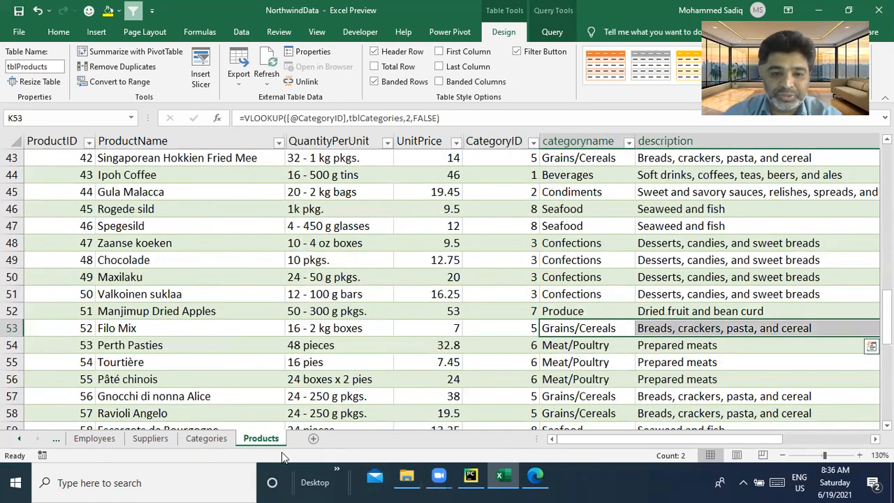
{"action": "left_click", "coordinate": [210, 438]}
{"action": "left_click_drag", "start_coordinate": [95, 271], "coordinate": [241, 269]}
{"action": "left_click", "coordinate": [258, 439]}
{"action": "scroll", "coordinate": [642, 255], "scroll_direction": "up", "scroll_amount": 14}
{"action": "left_click", "coordinate": [574, 209]}
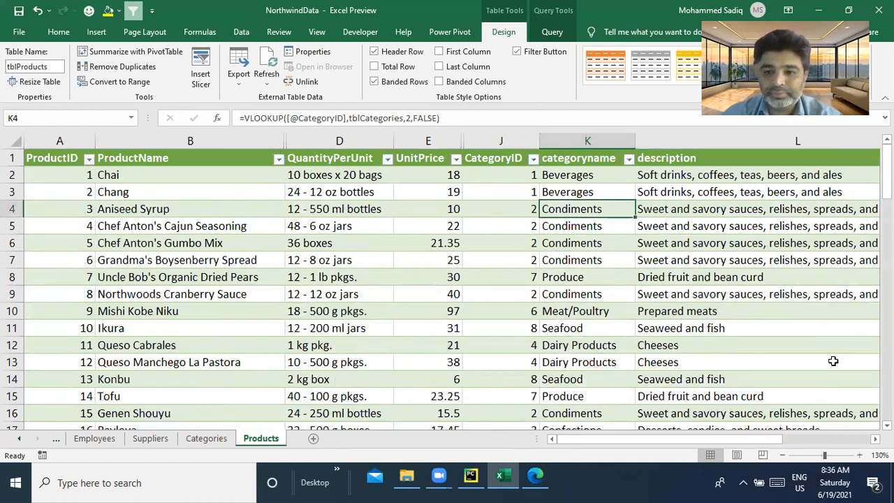
{"action": "key", "text": "alt+Tab"}
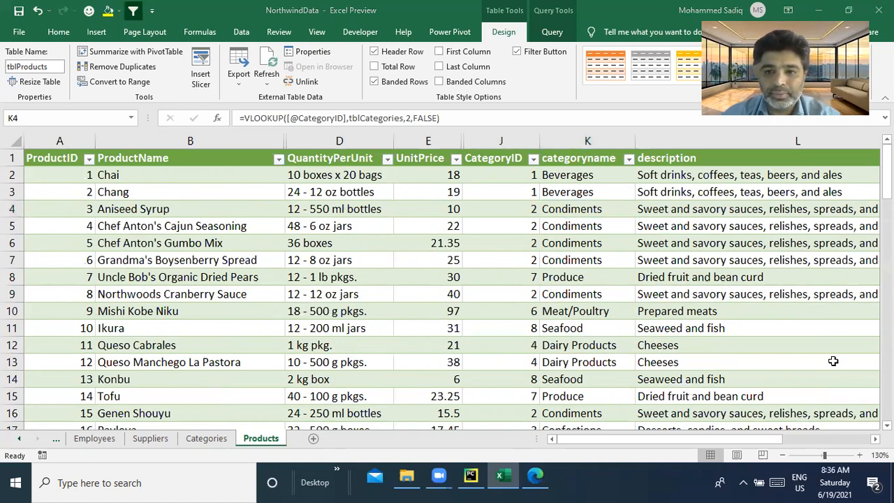